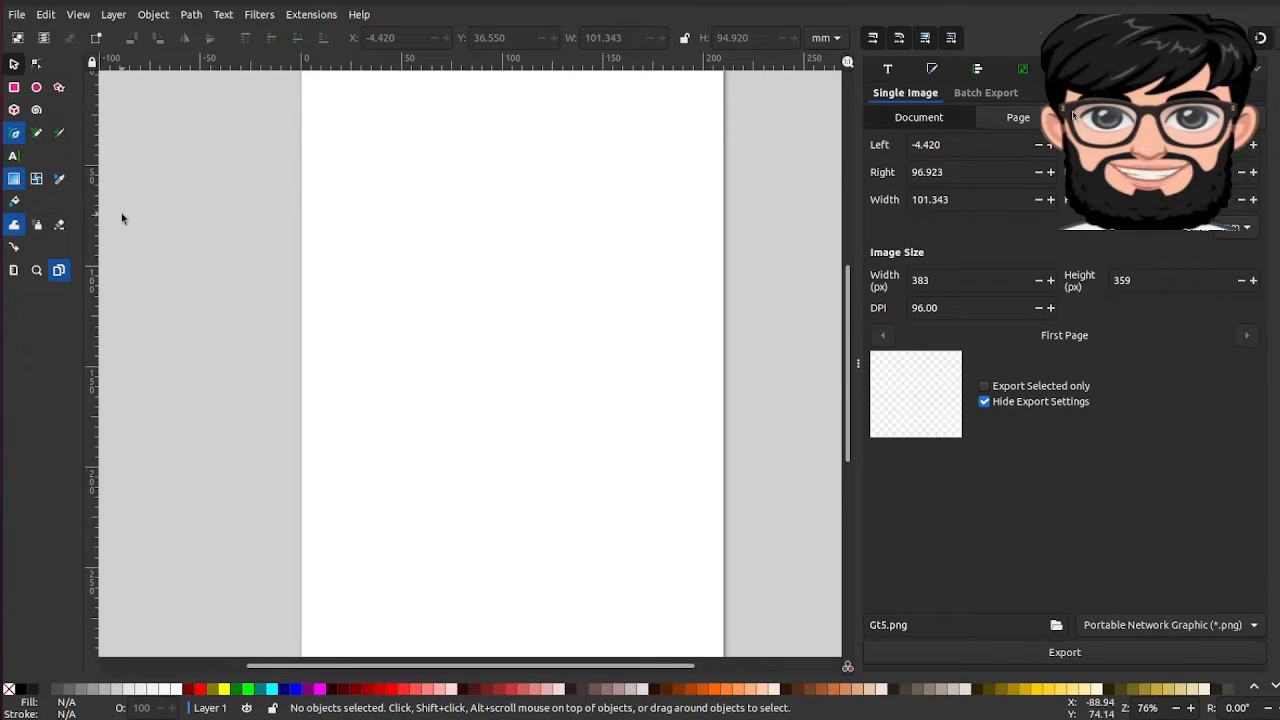
- Draw a three-cornered polygon about 143 mm wide with rounded corners on the upper part of the page
left_click(60, 89)
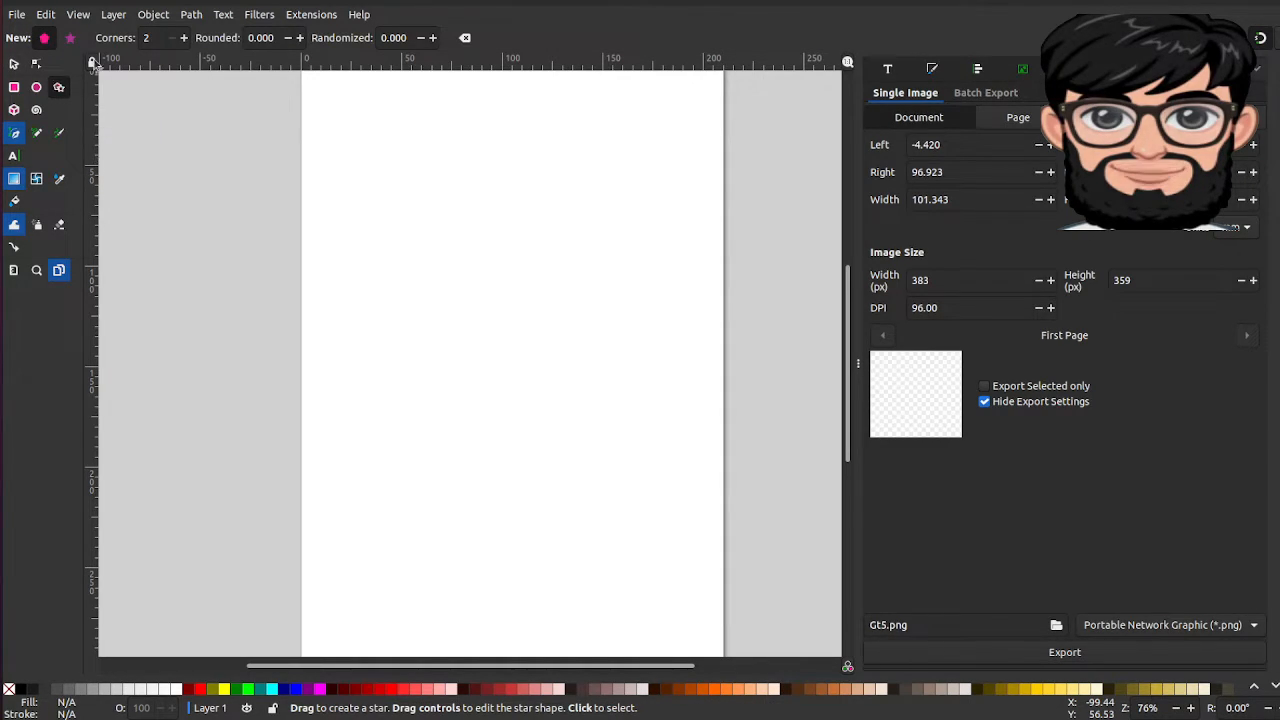
double_click(184, 38)
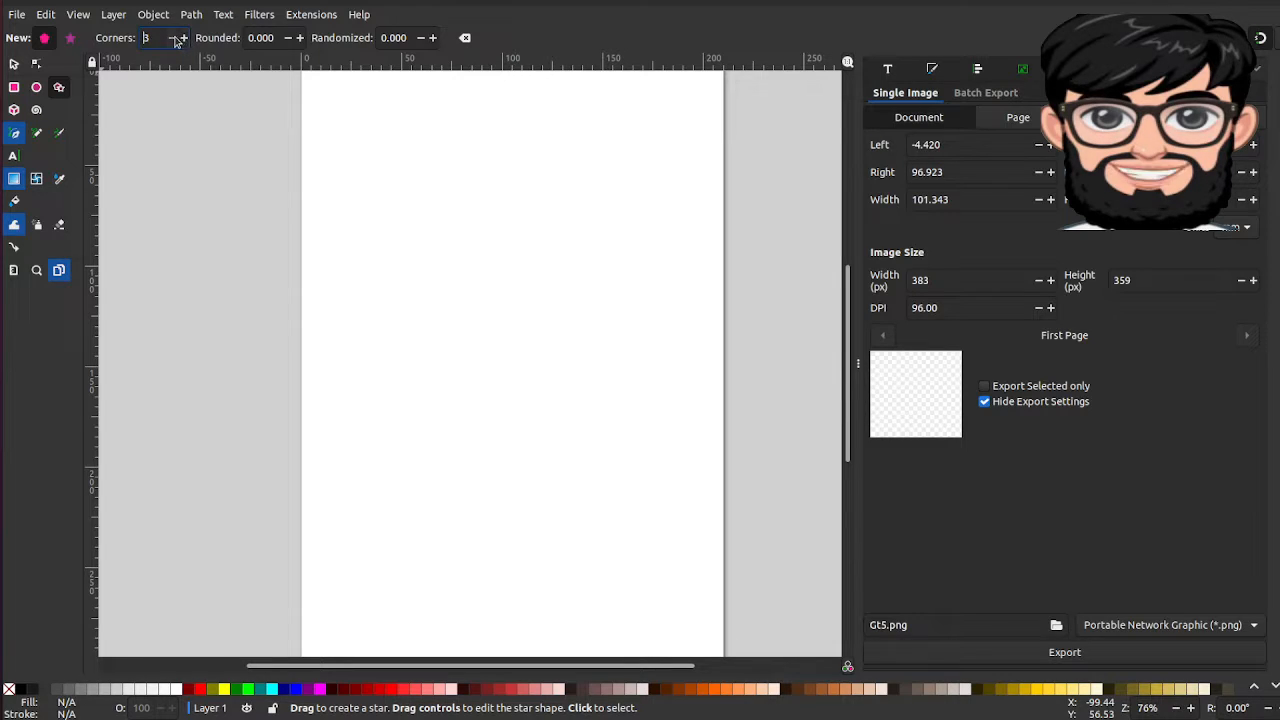
left_click(155, 38)
left_click(46, 38)
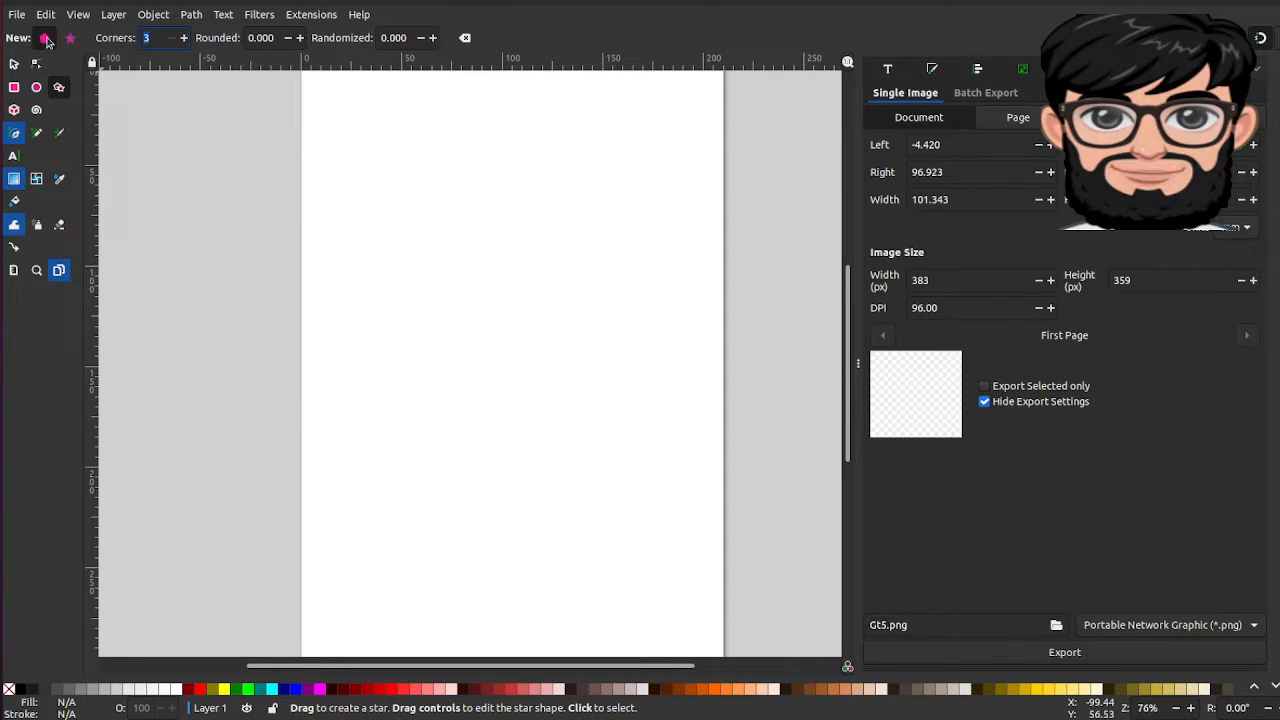
left_click_drag(437, 260, 500, 324)
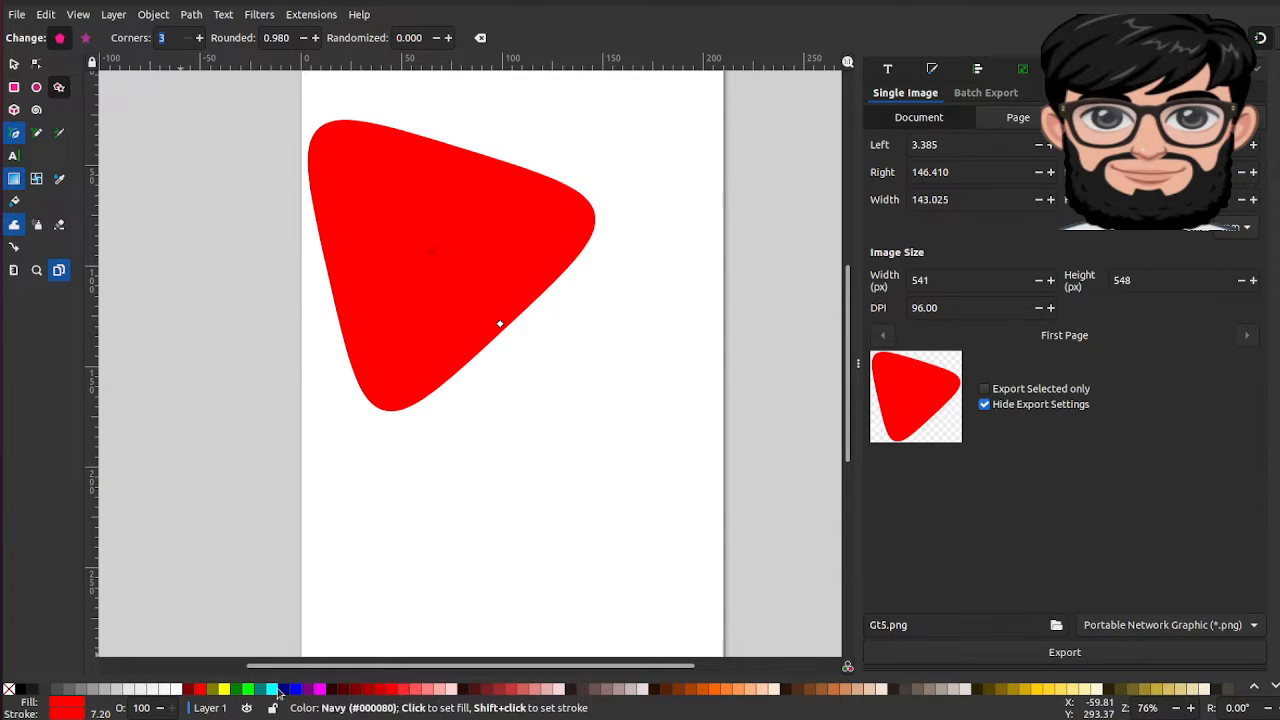
- Fill the rounded triangle with medium gray and remove its stroke paint
left_click(82, 697)
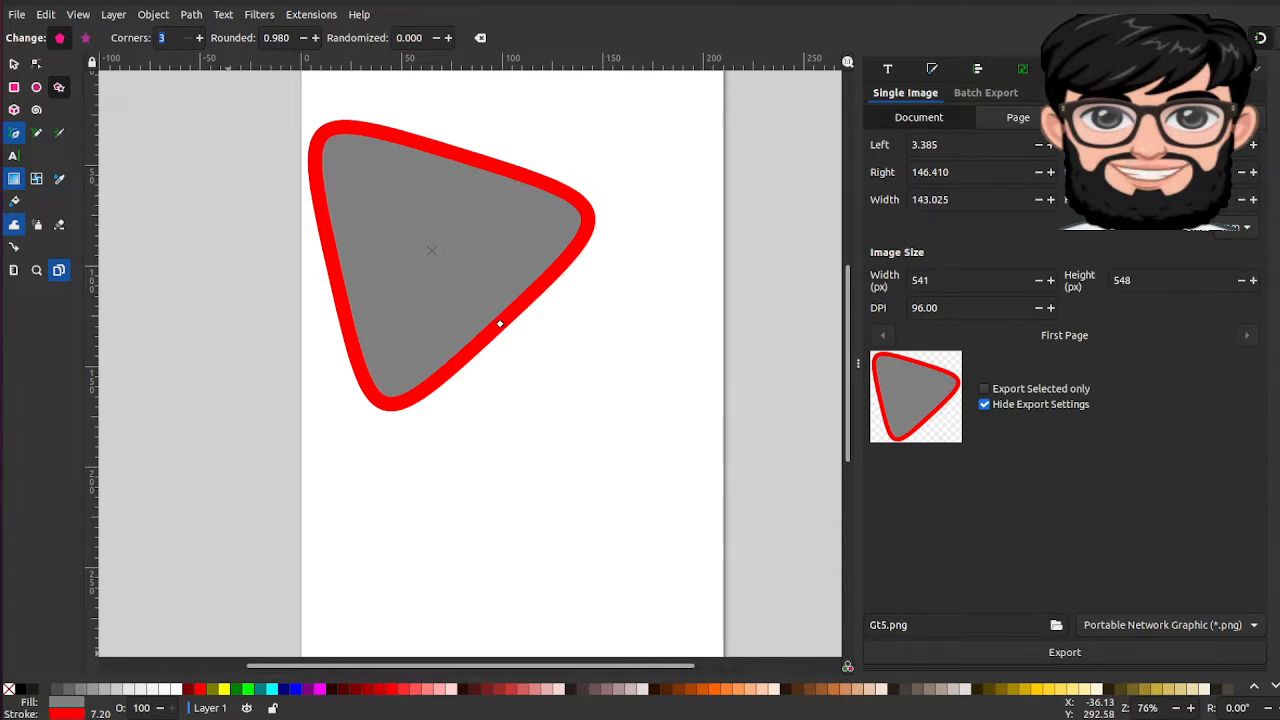
left_click(62, 715)
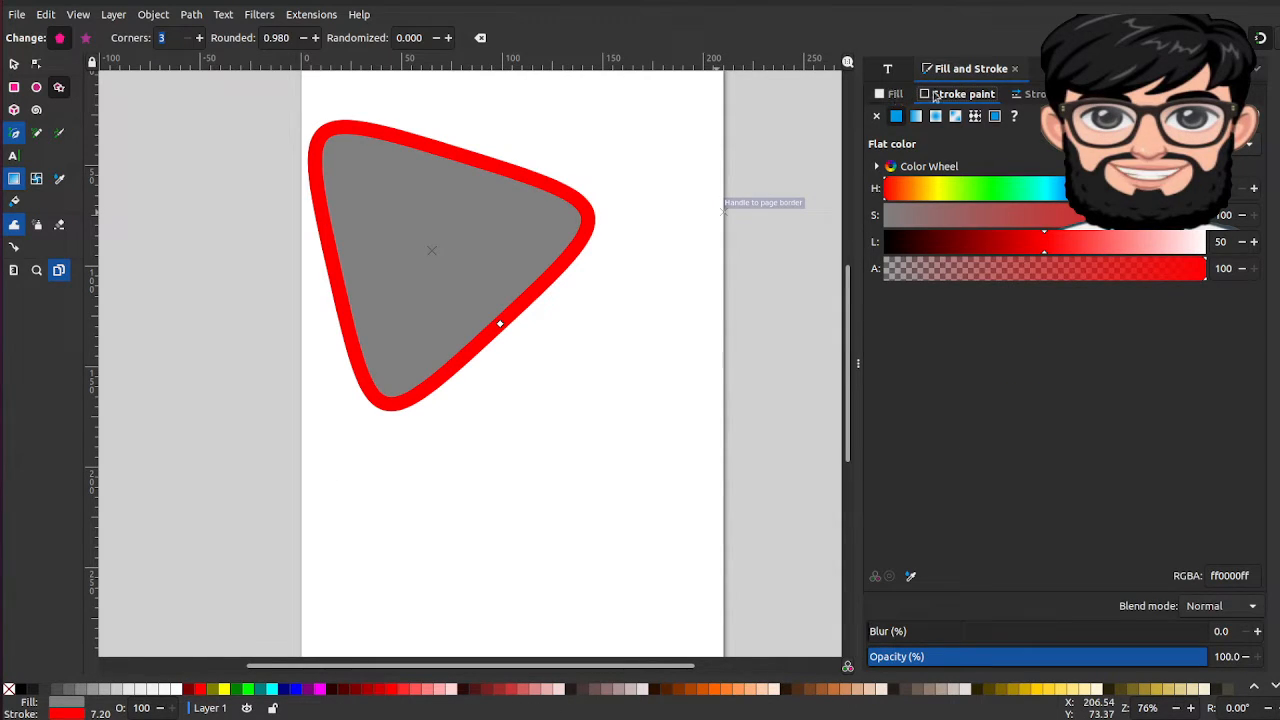
left_click(877, 116)
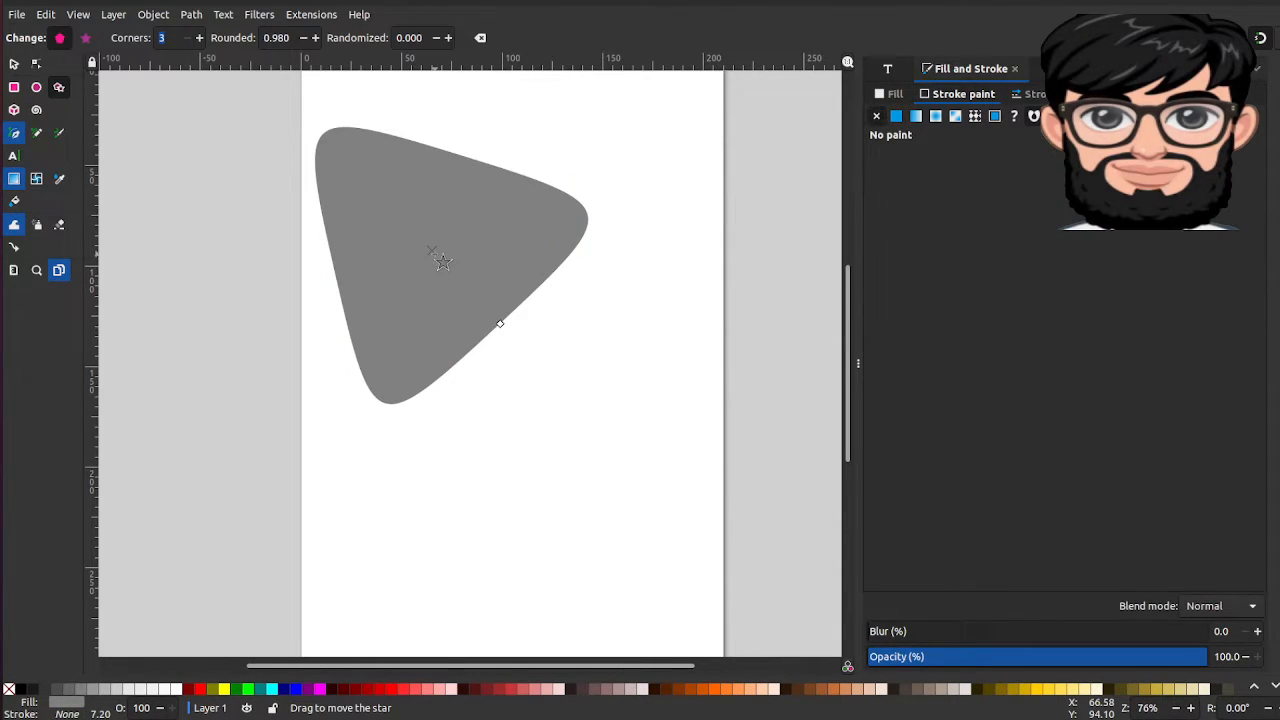
- Rotate the gray triangle so its upper edge is horizontal and one corner points straight down
key("s")
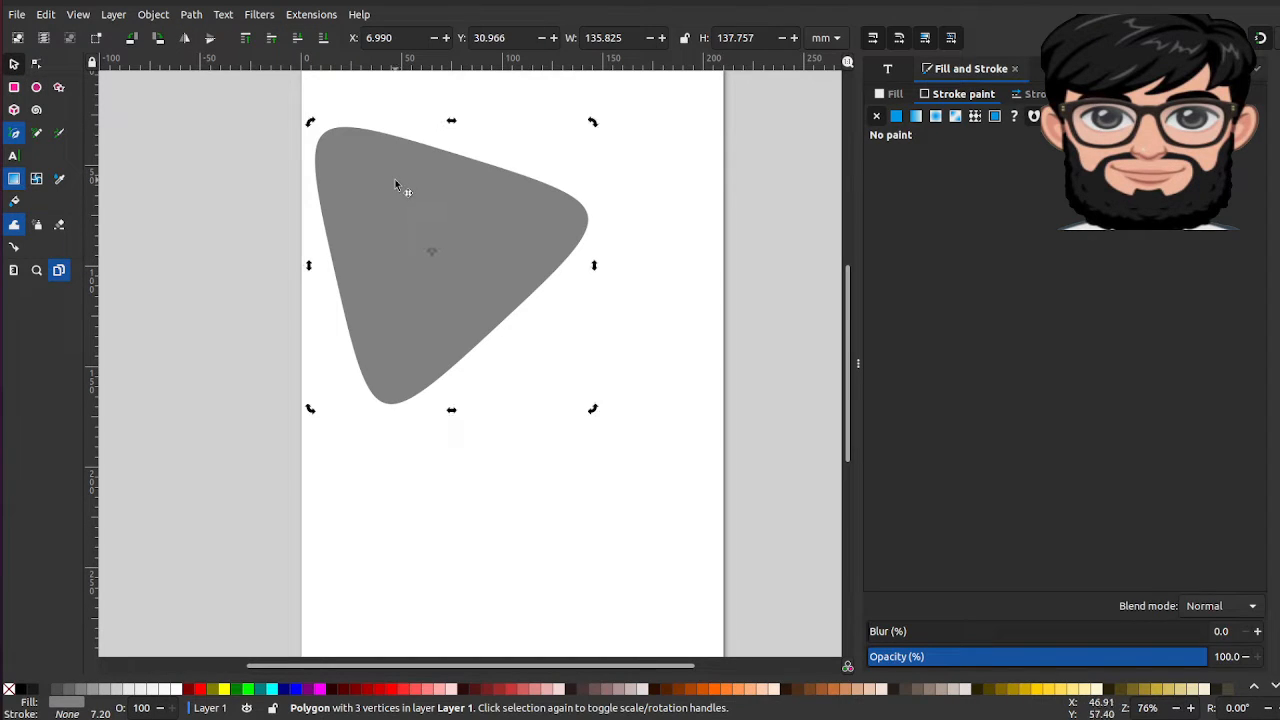
left_click_drag(592, 122, 536, 104)
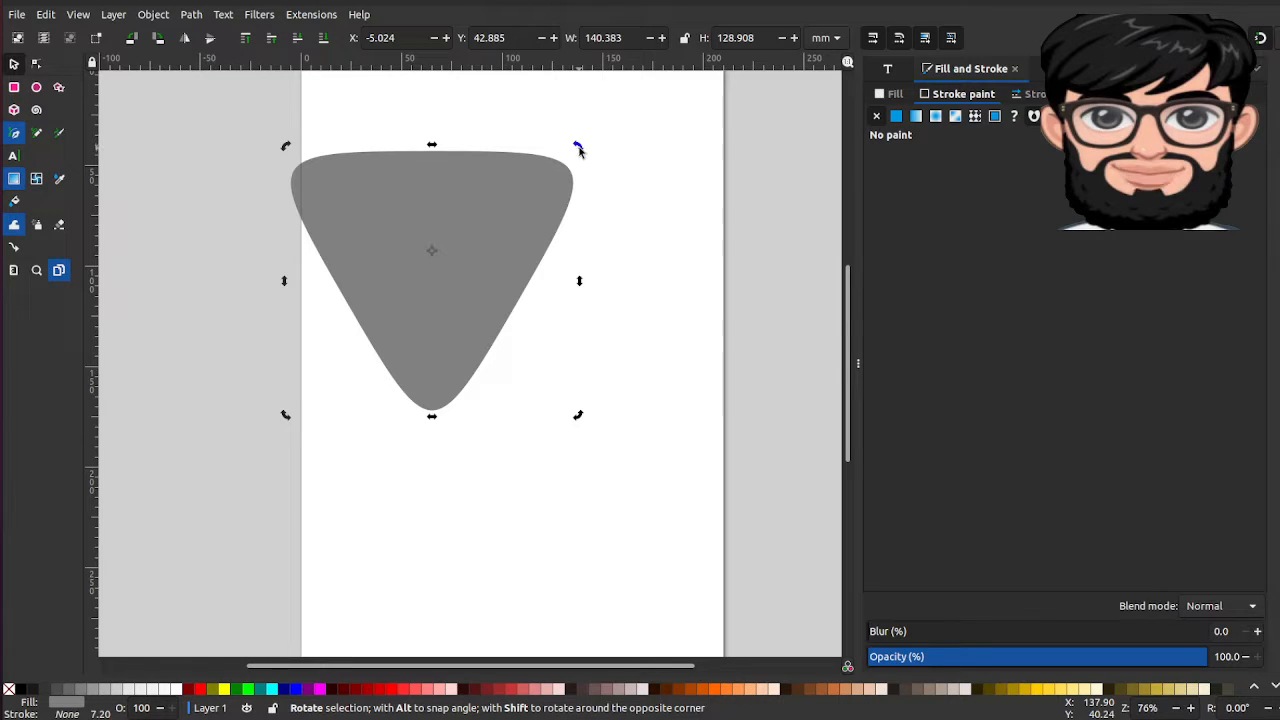
left_click_drag(578, 148, 577, 147)
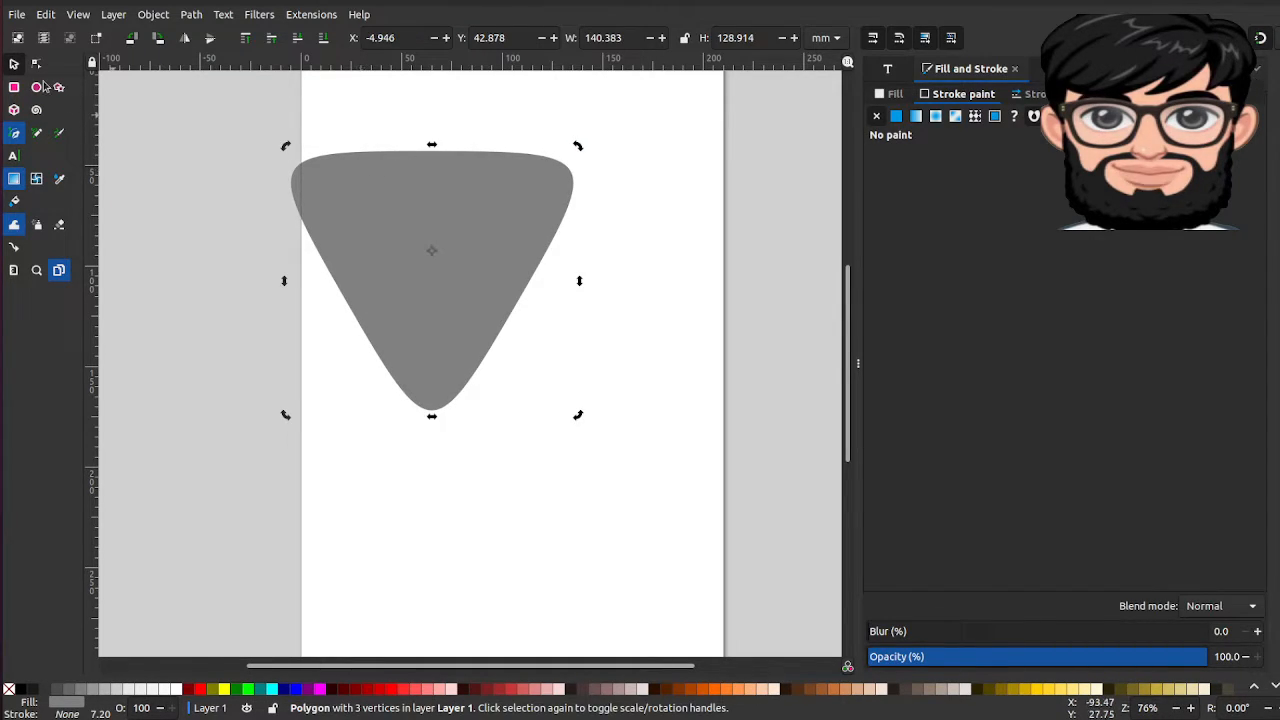
- Set the triangle's corner roundness to 1.000 and move the triangle toward the middle of the page
left_click(59, 88)
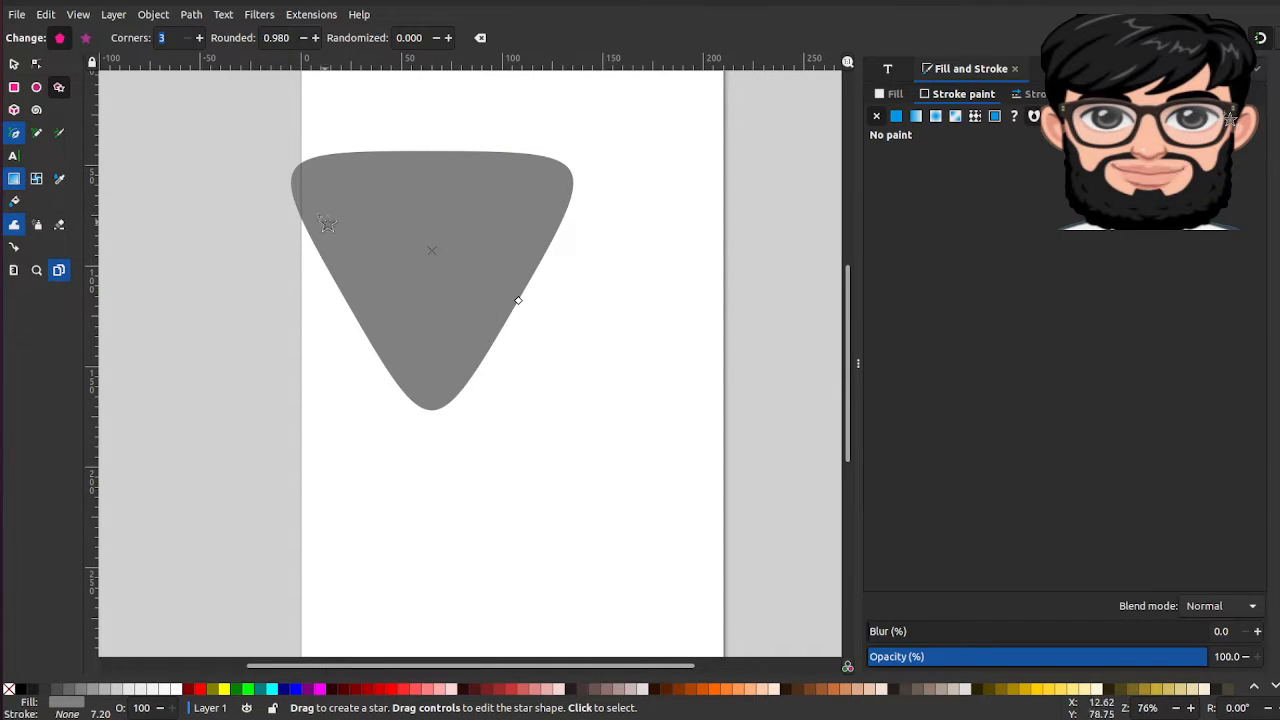
triple_click(315, 40)
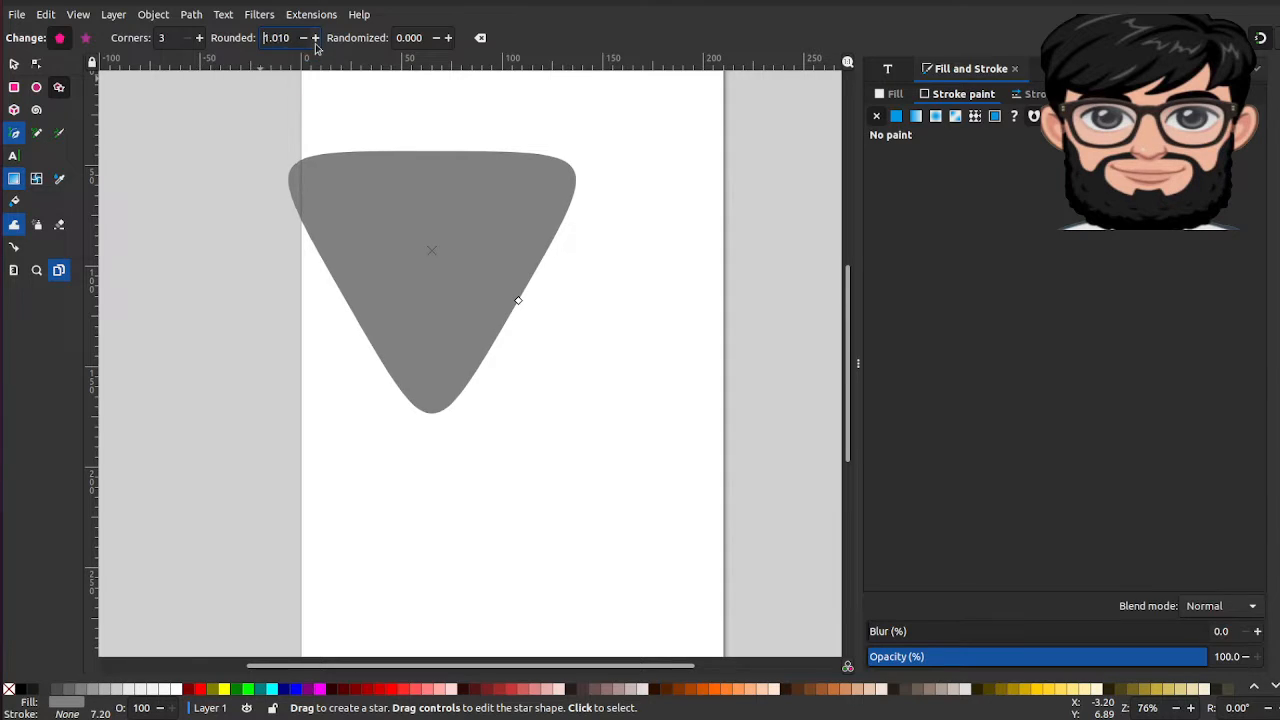
triple_click(315, 40)
left_click(302, 40)
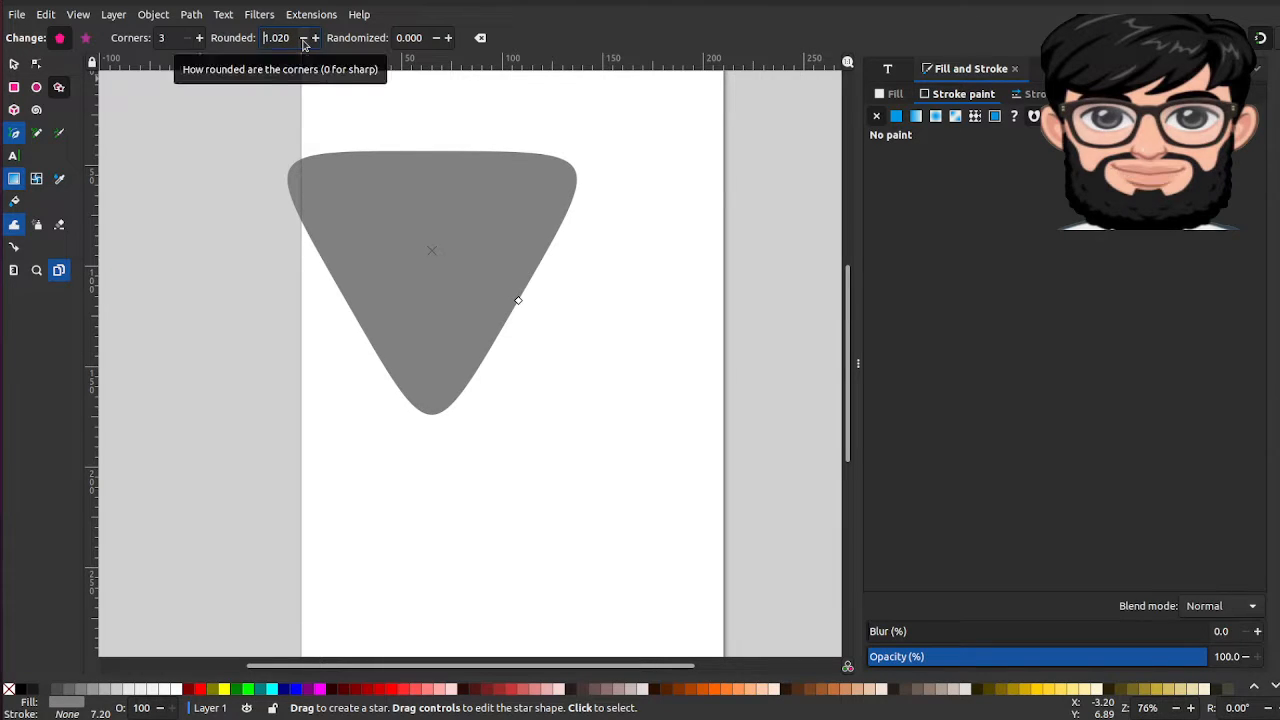
left_click(303, 42)
left_click(303, 42)
left_click(303, 42)
left_click(303, 42)
left_click(303, 42)
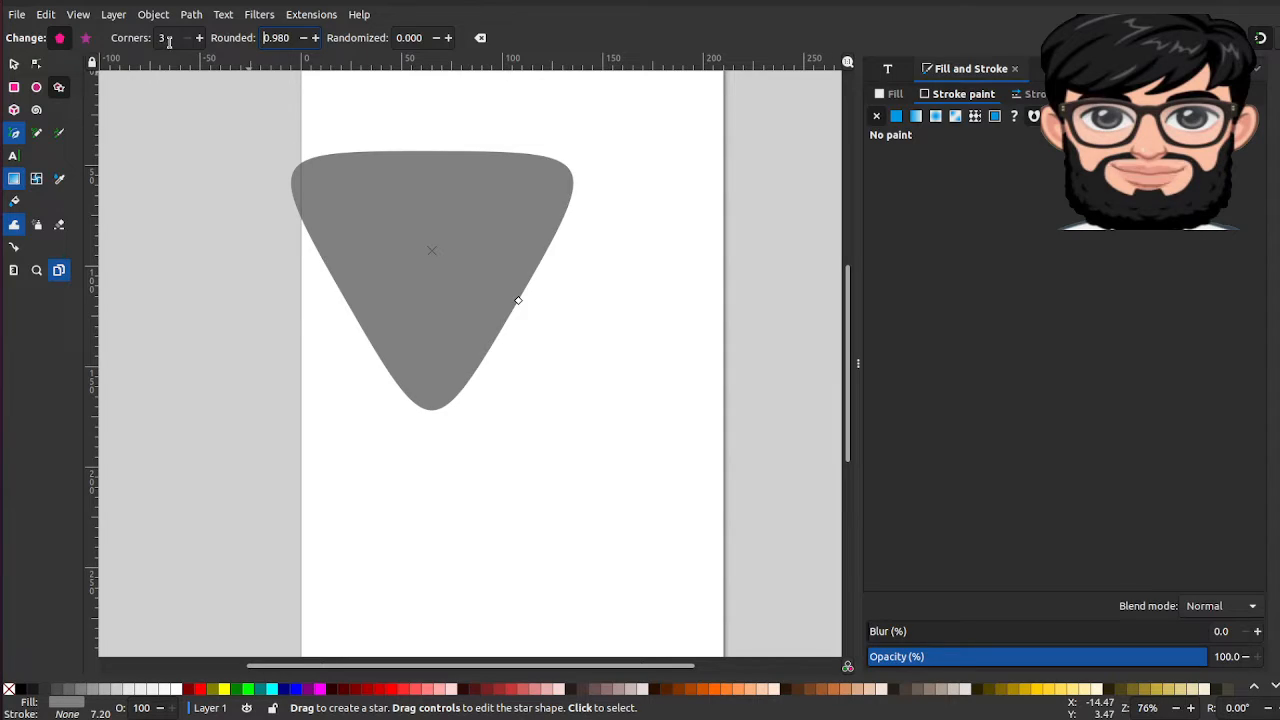
left_click_drag(168, 41, 154, 40)
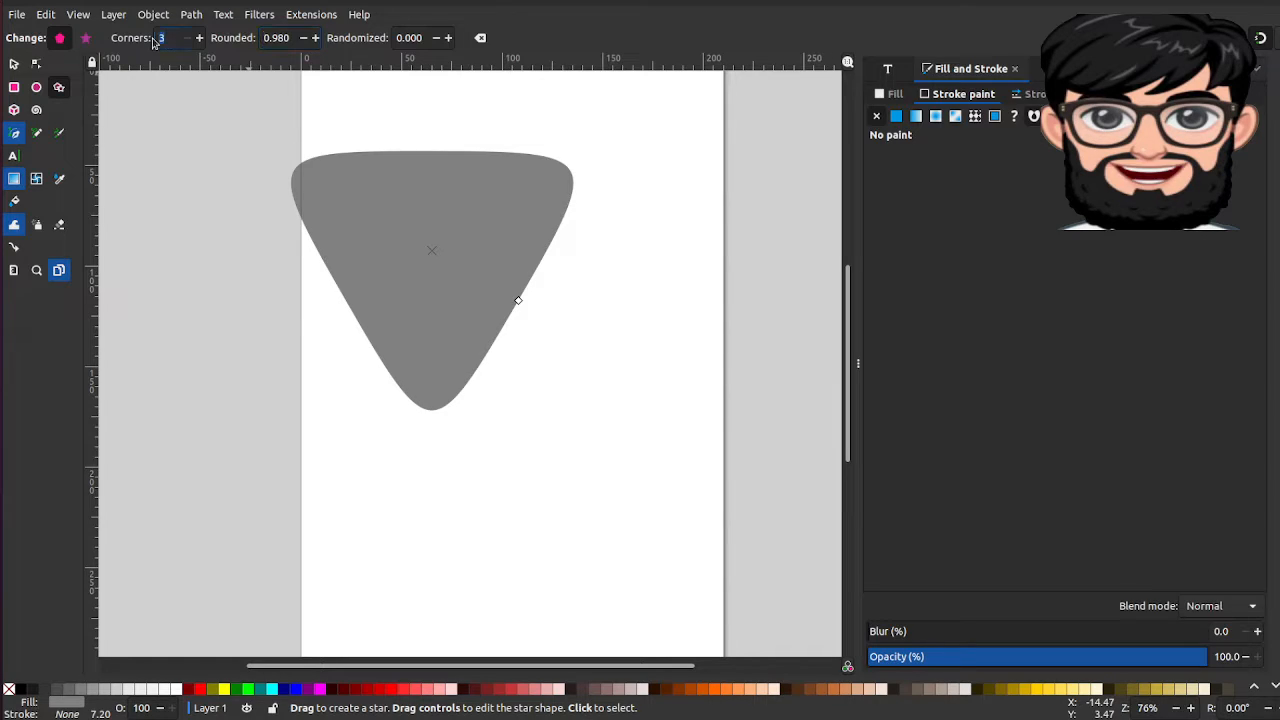
left_click(316, 38)
left_click(316, 38)
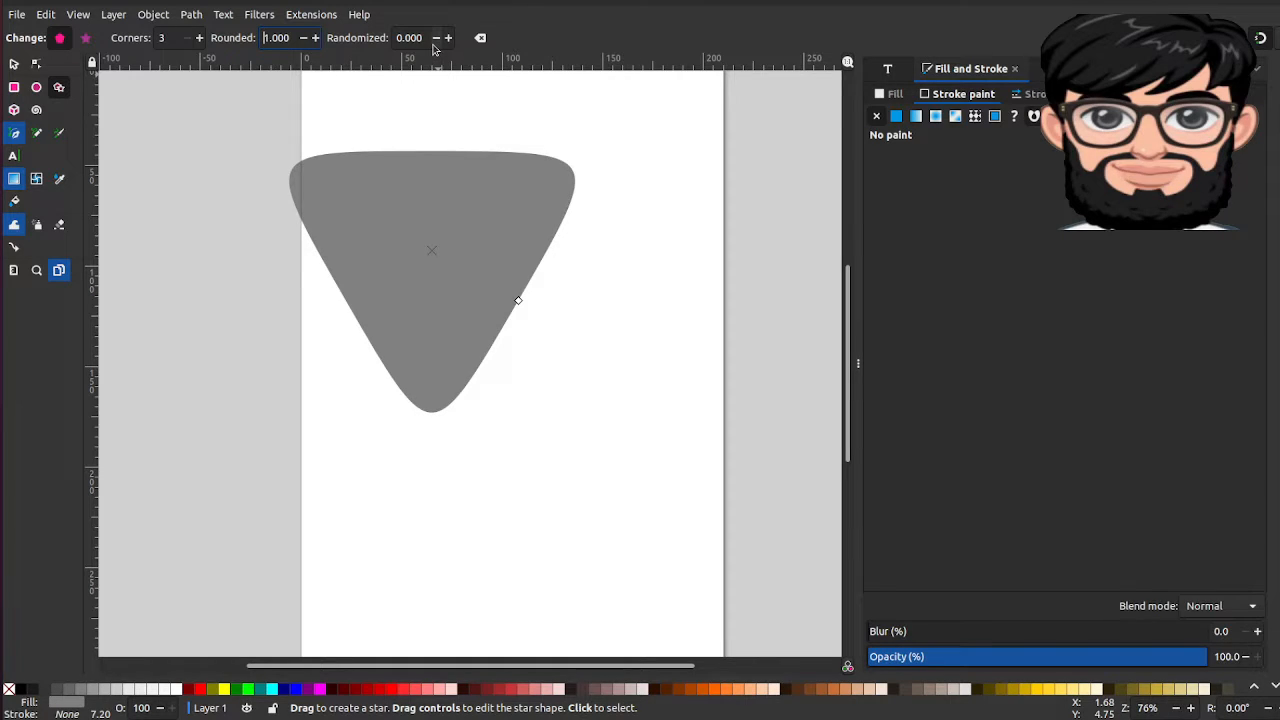
left_click(14, 63)
left_click_drag(484, 293, 478, 297)
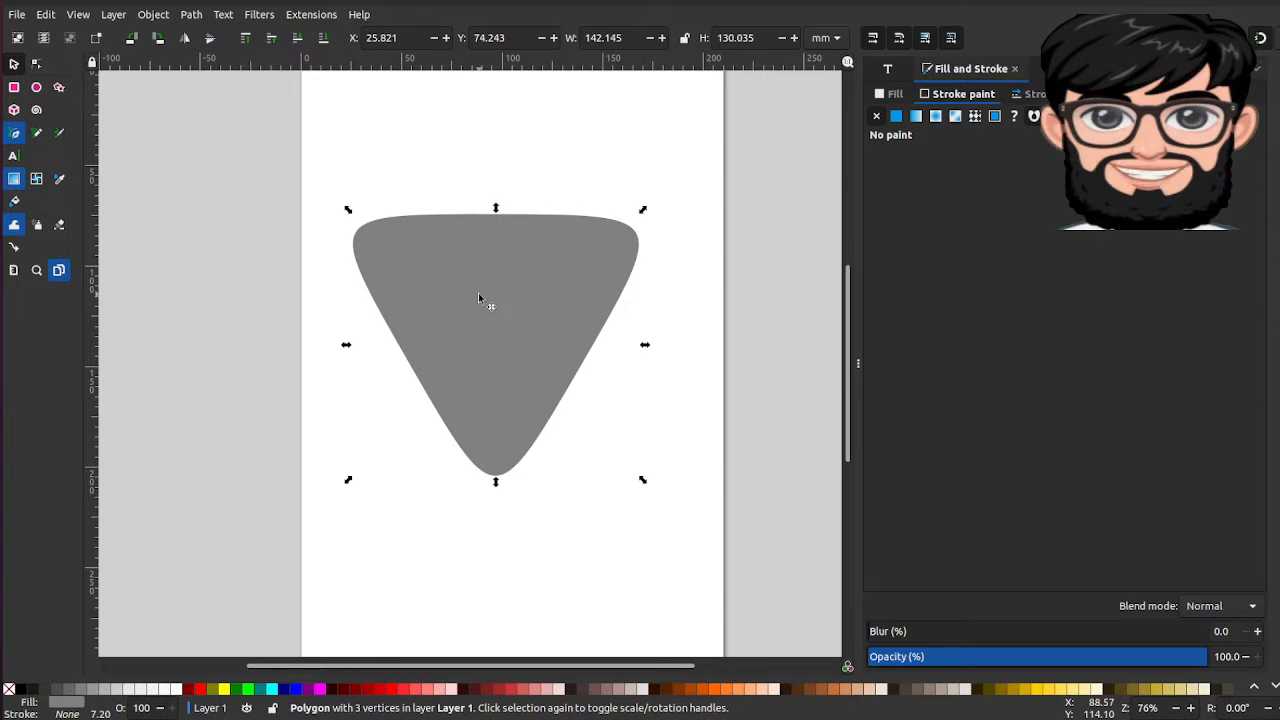
- Duplicate the gray triangle, scaling the copy down to about 118 by 105 mm and filling it with light red
key("ctrl+c")
key("ctrl+v")
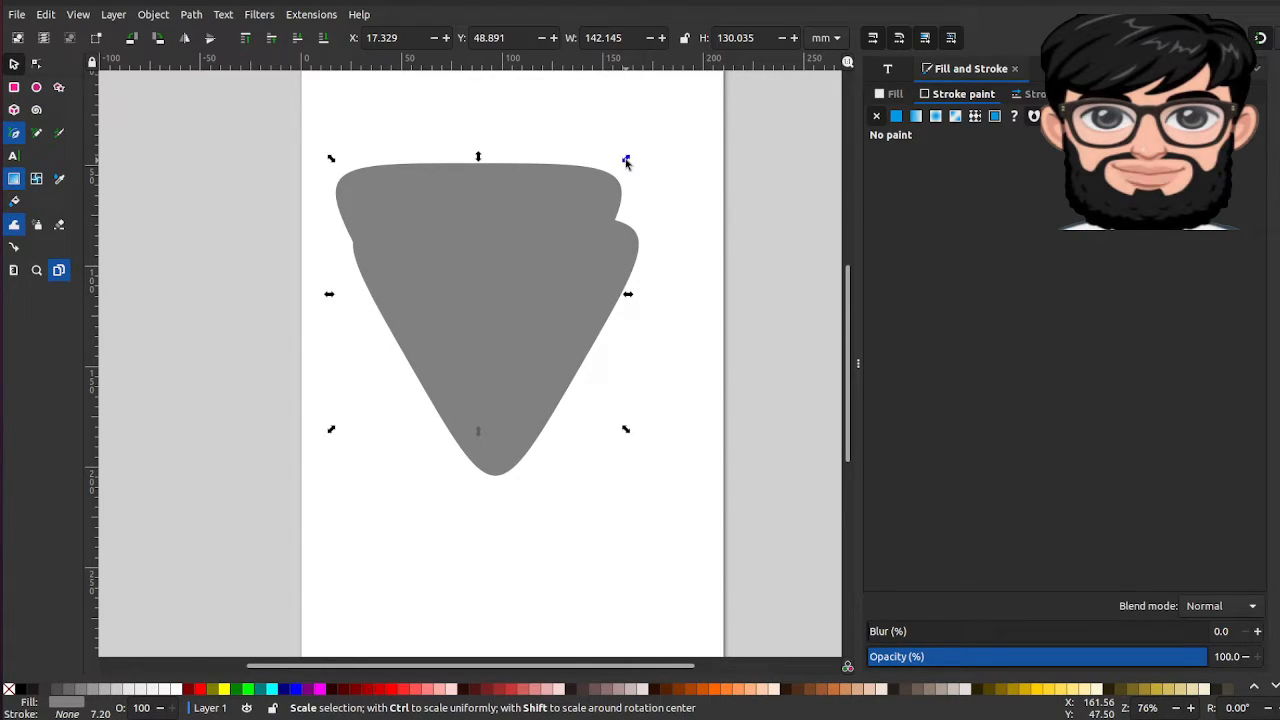
left_click_drag(626, 161, 576, 205)
left_click(410, 690)
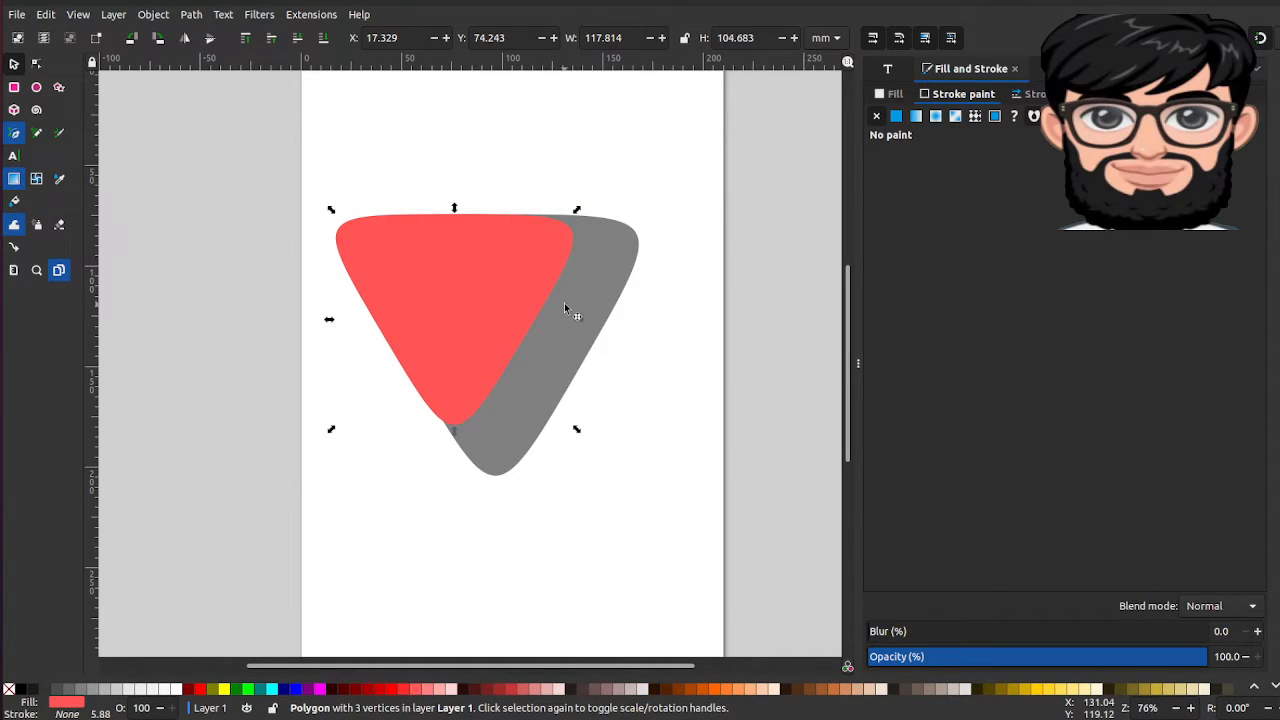
- Align the light red and gray triangles to each other, centered on both the vertical and horizontal axes
left_click(605, 266, "shift")
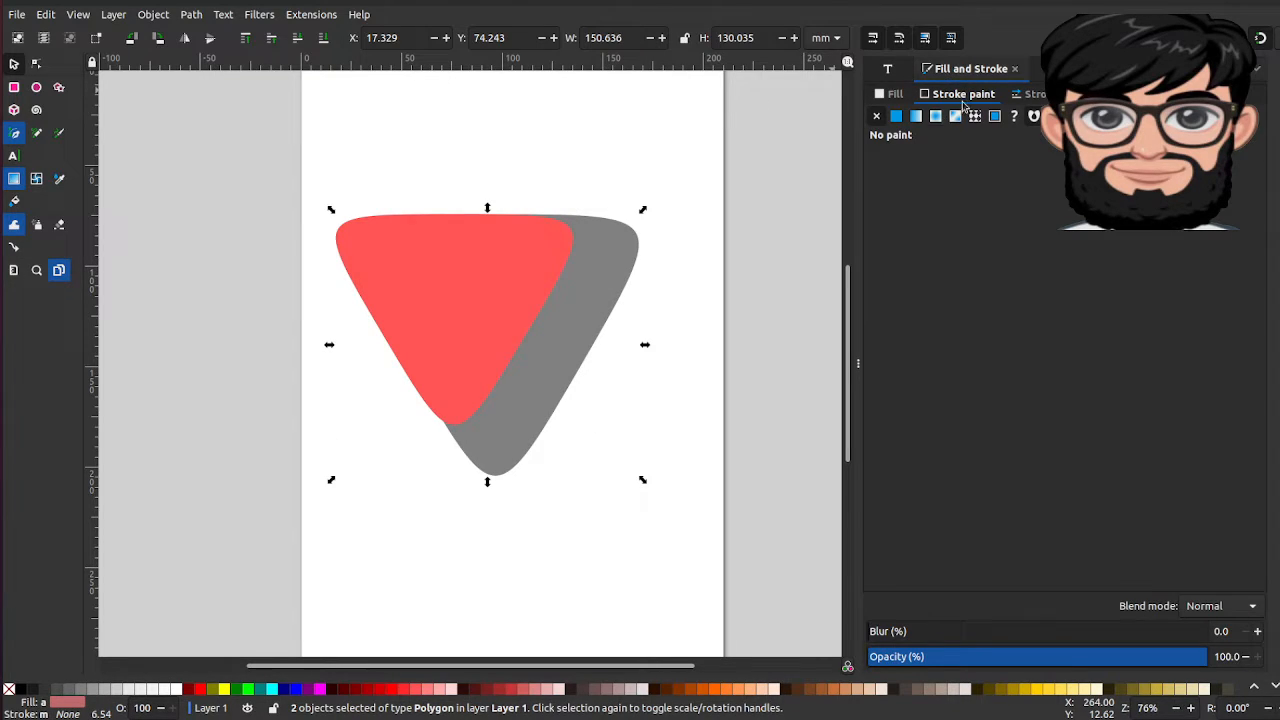
key("ctrl+shift+a")
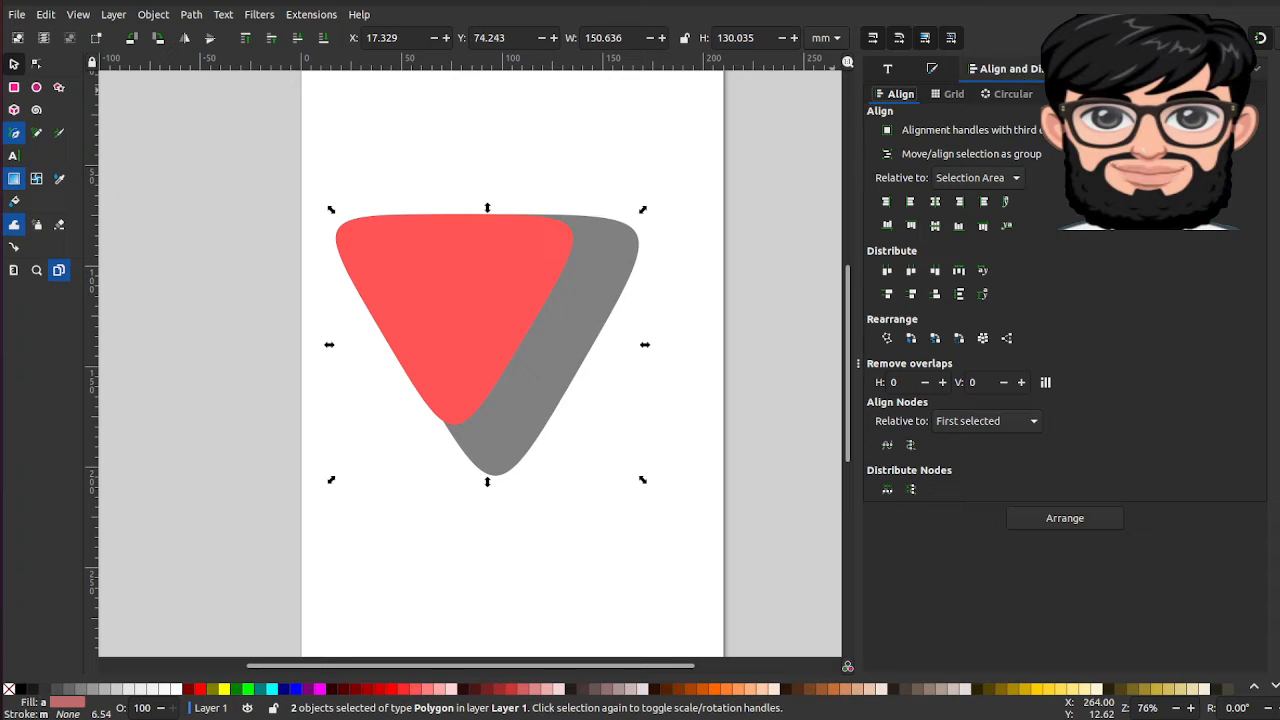
left_click(1258, 72)
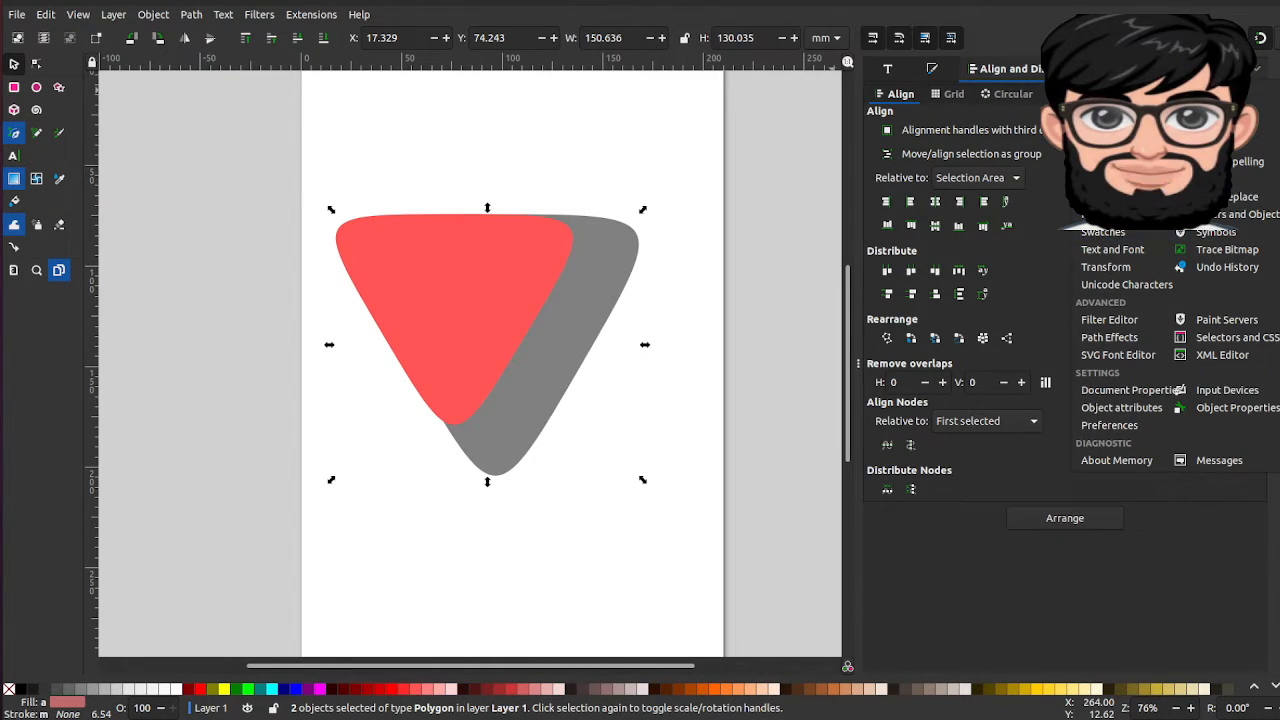
left_click(915, 545)
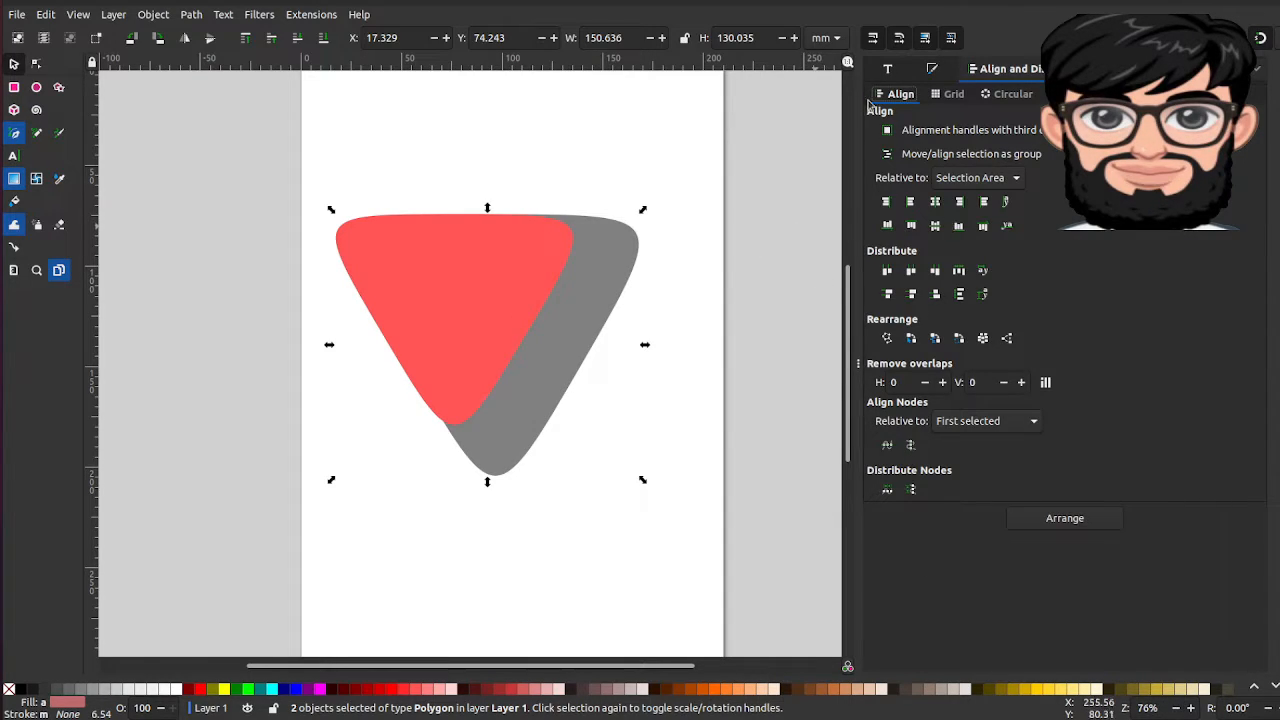
left_click(933, 203)
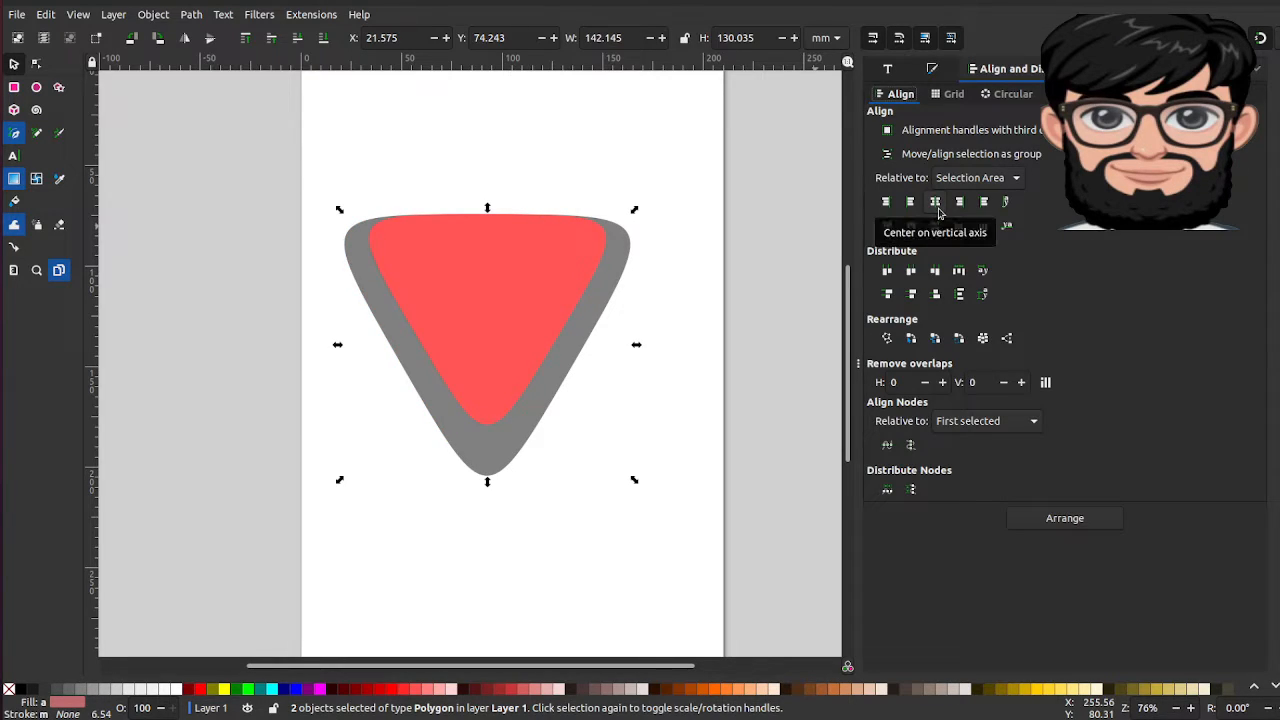
left_click(936, 227)
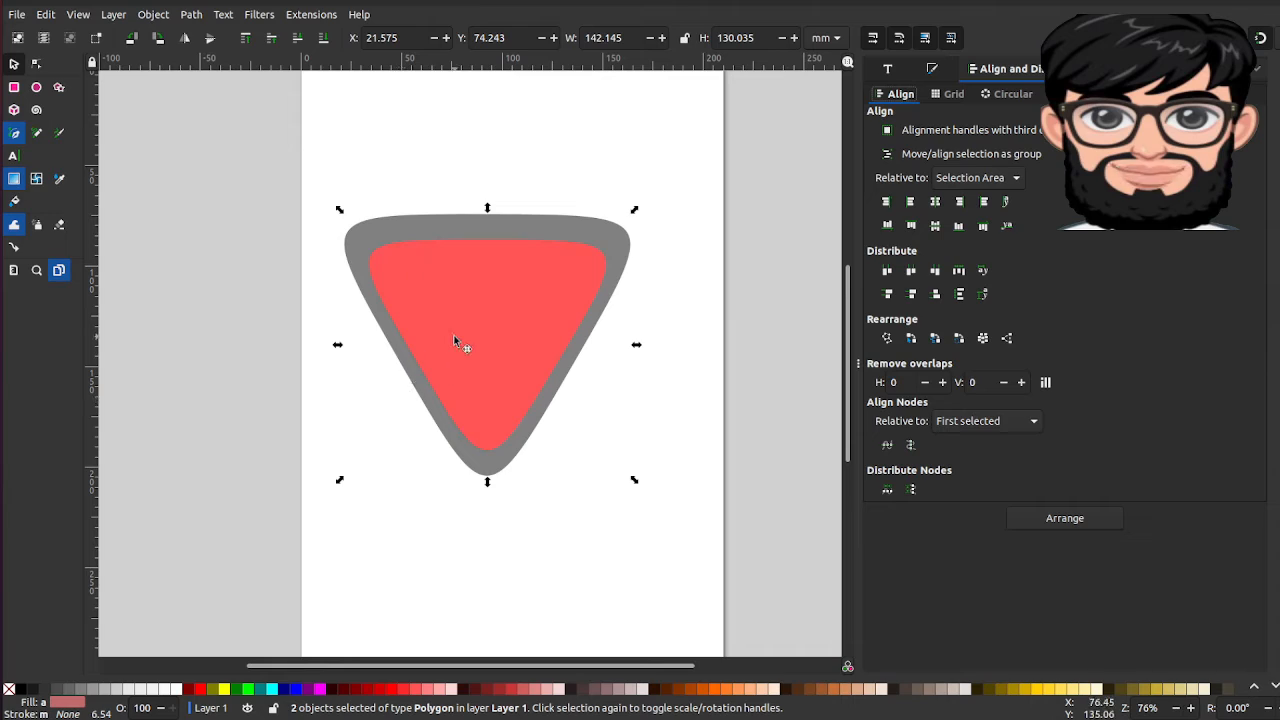
left_click(463, 688)
left_click(1213, 689)
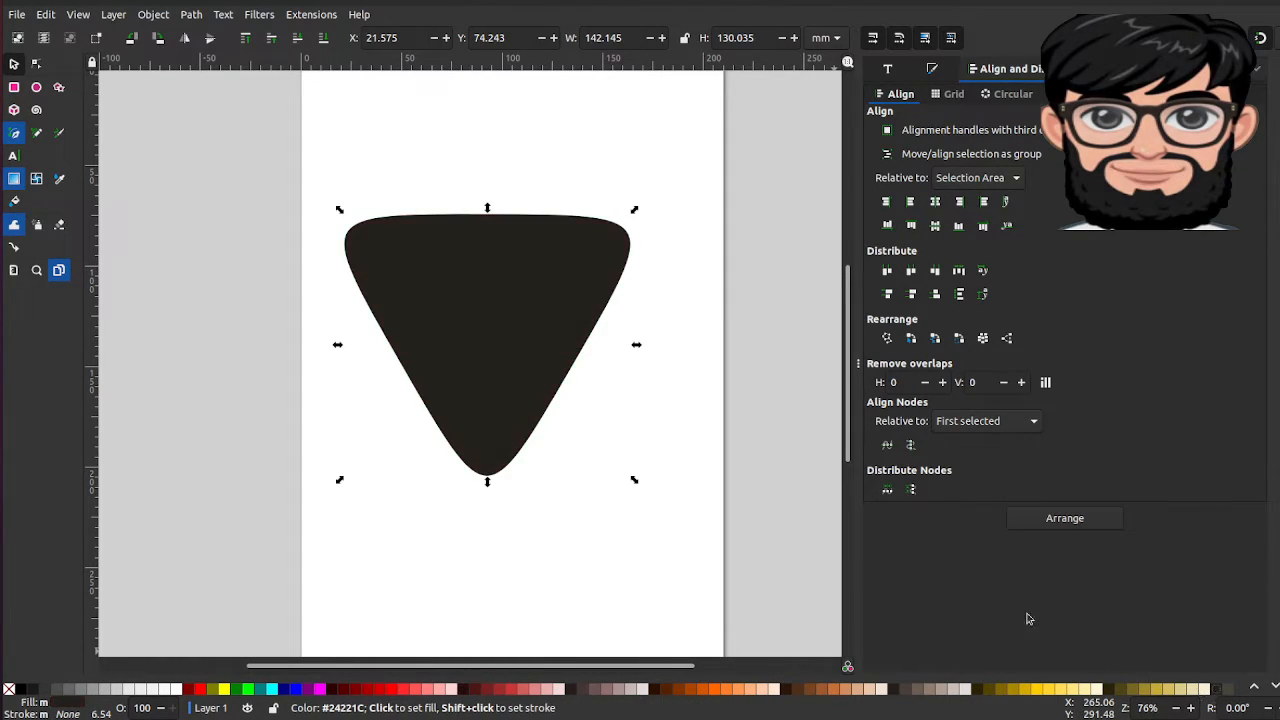
key("ctrl+z")
key("ctrl+z")
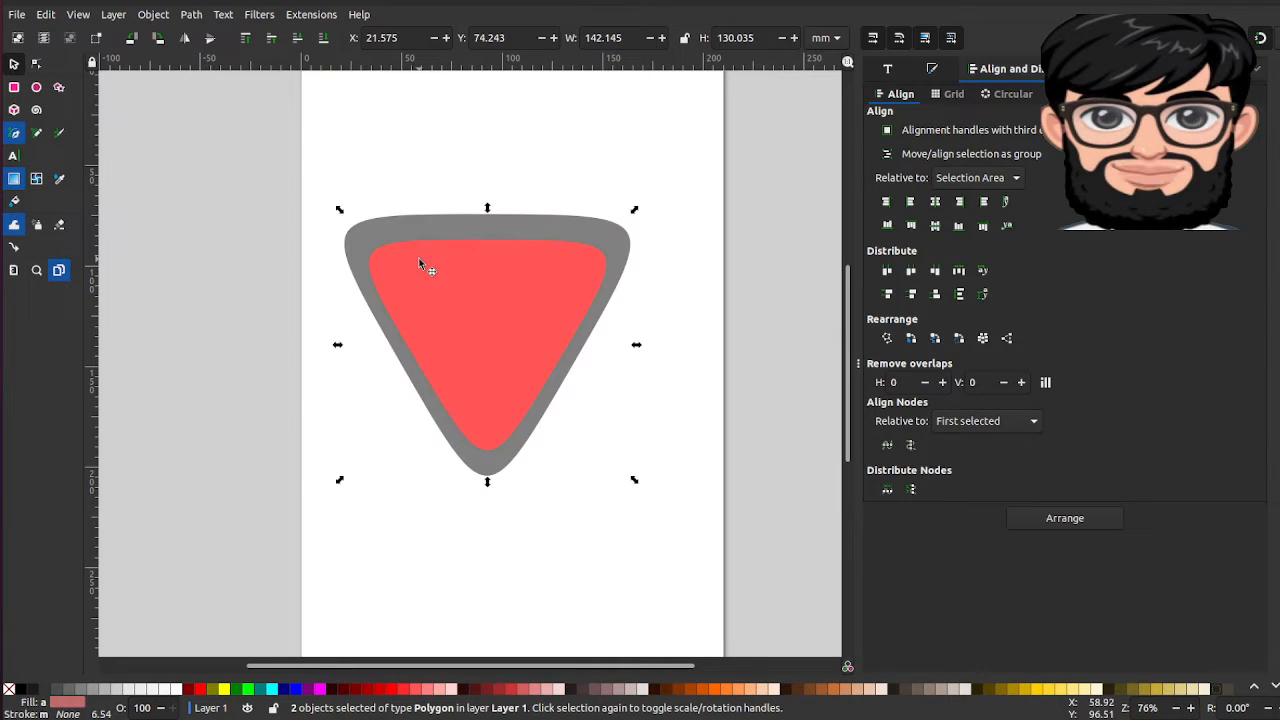
- Fill only the smaller inner triangle with the dark color #24221C
left_click(503, 551)
left_click(504, 383)
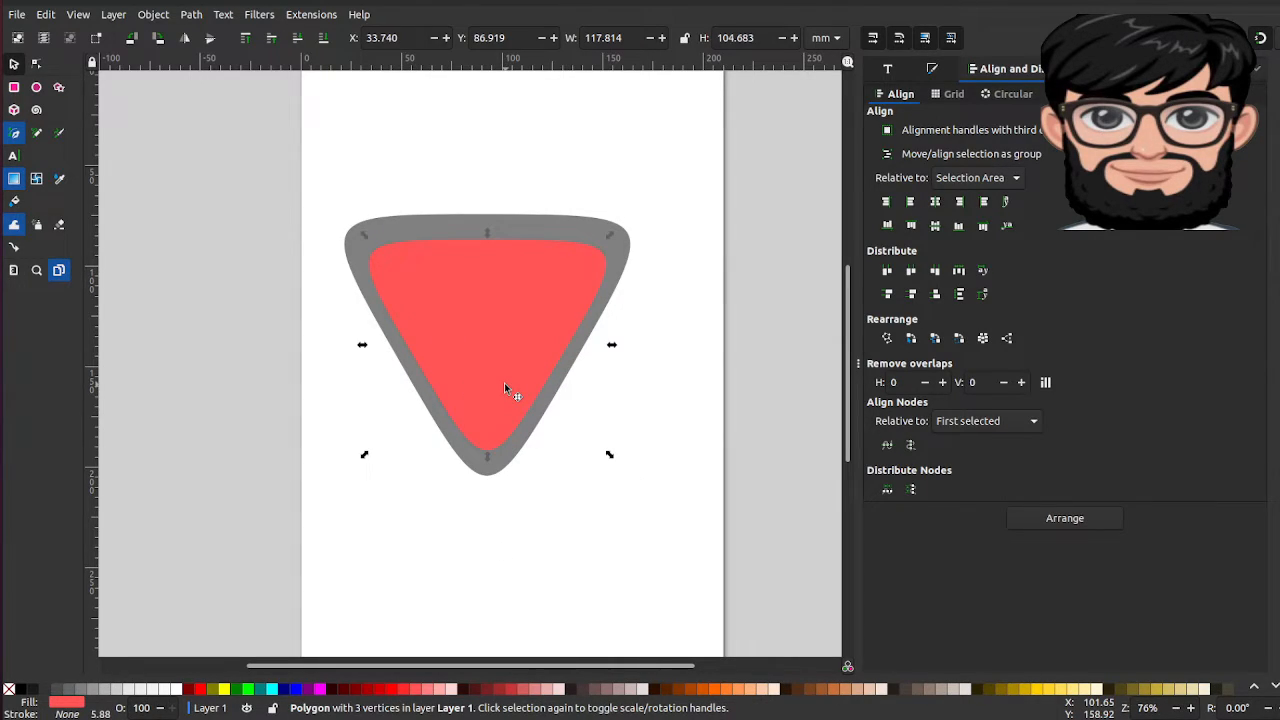
left_click(1219, 692)
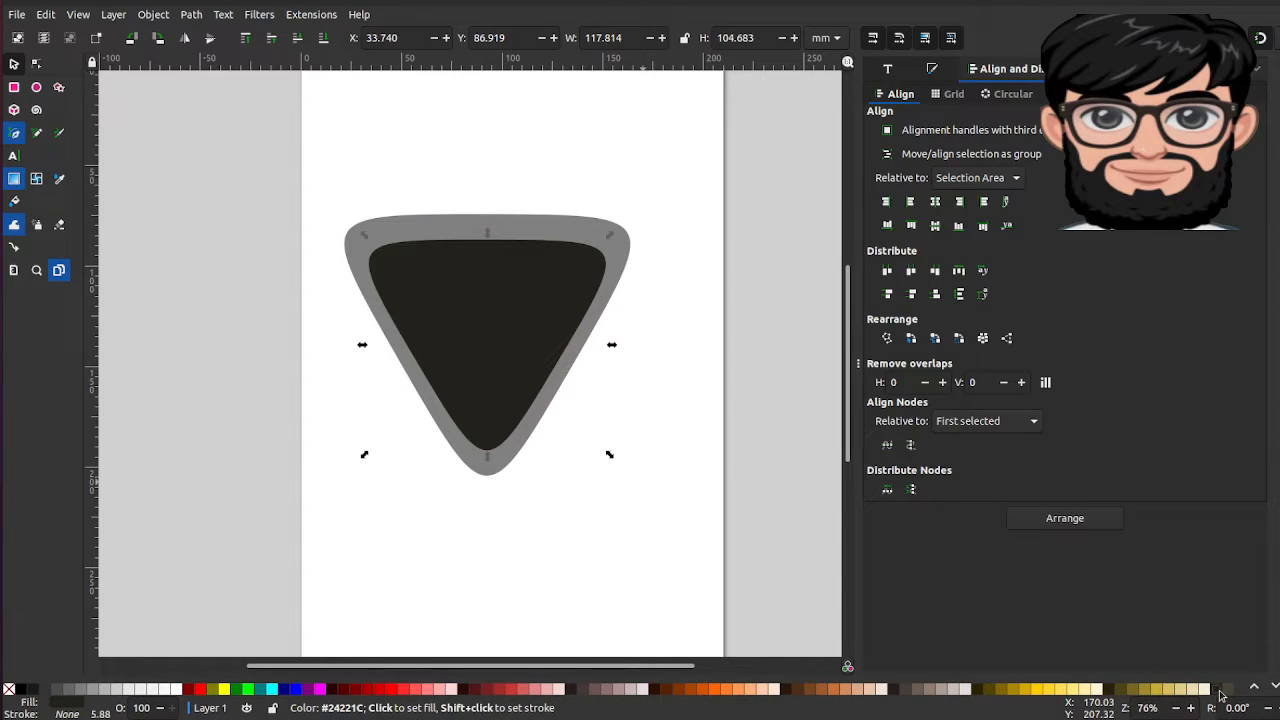
- Give the outer triangle a flat #24221C stroke and remove its fill
left_click(567, 229)
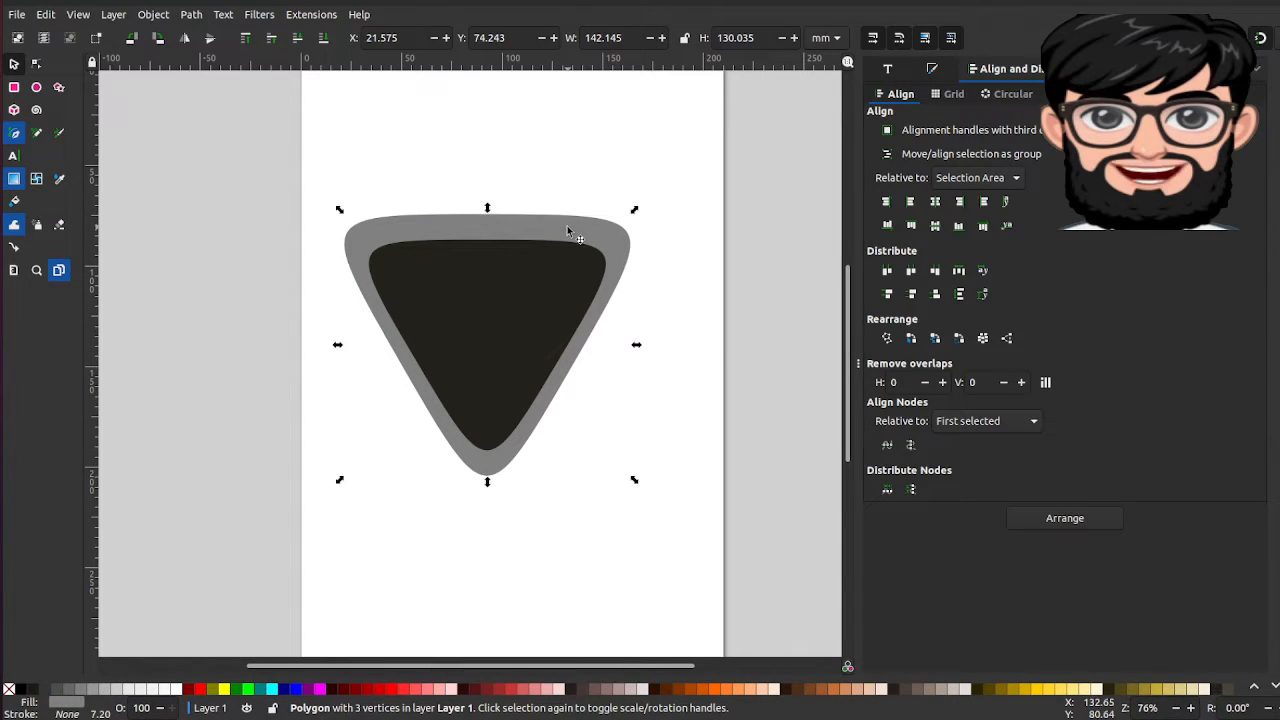
left_click(67, 714)
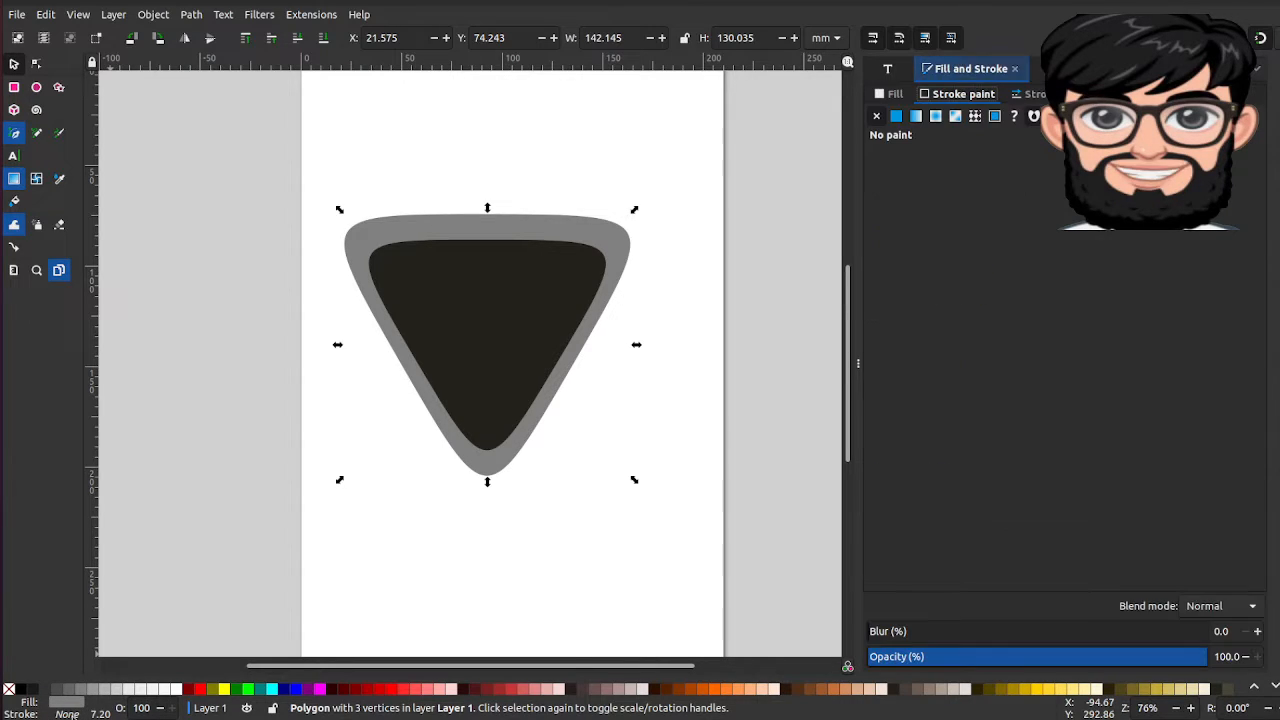
left_click(899, 118)
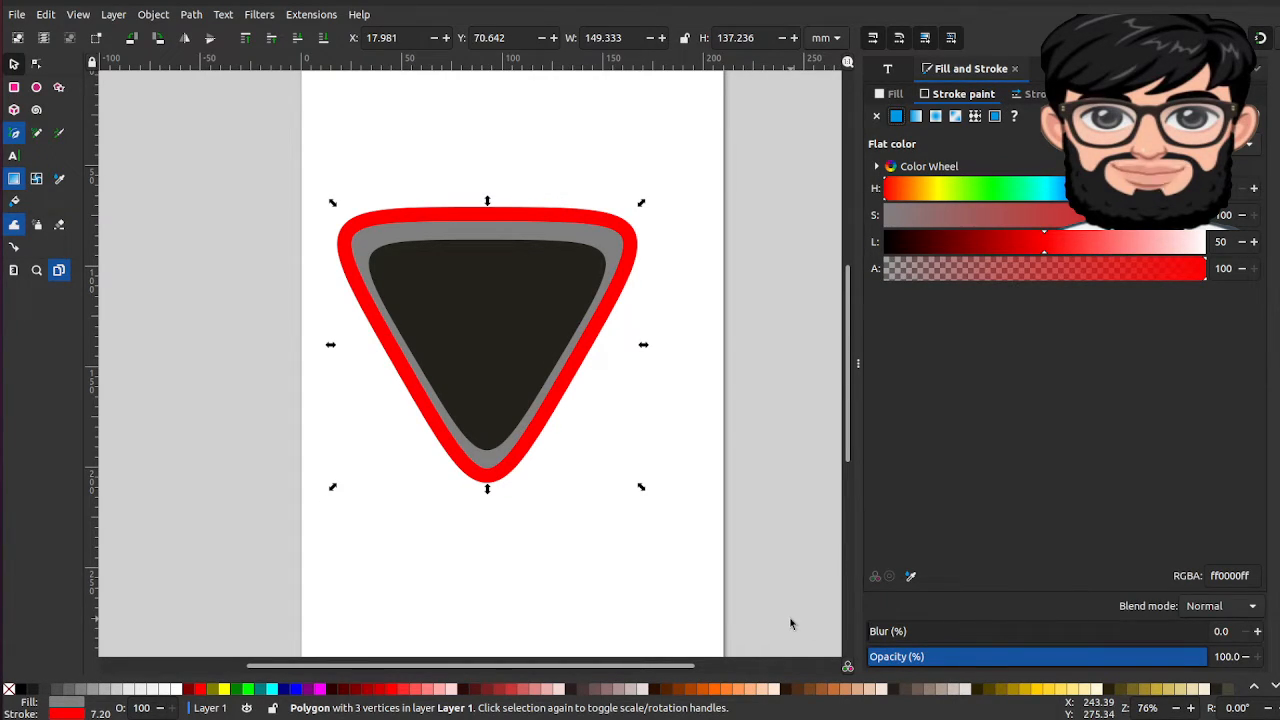
left_click(1220, 690, "shift")
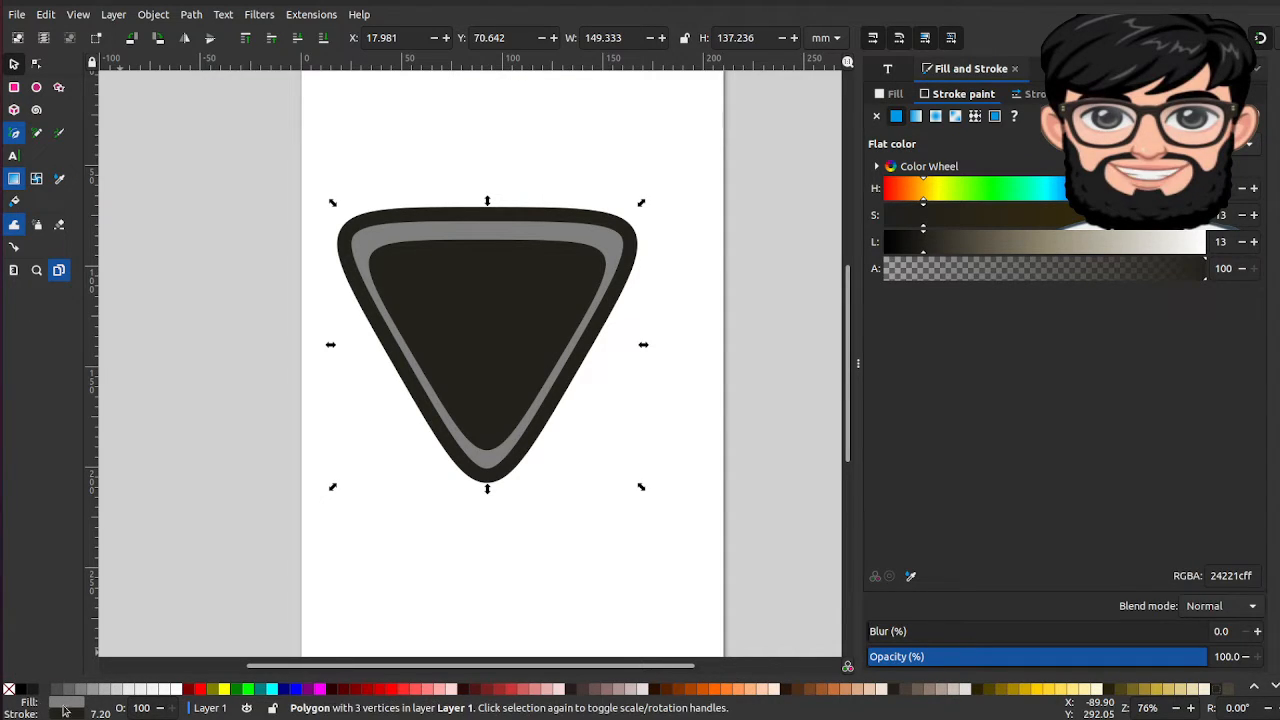
left_click(10, 688)
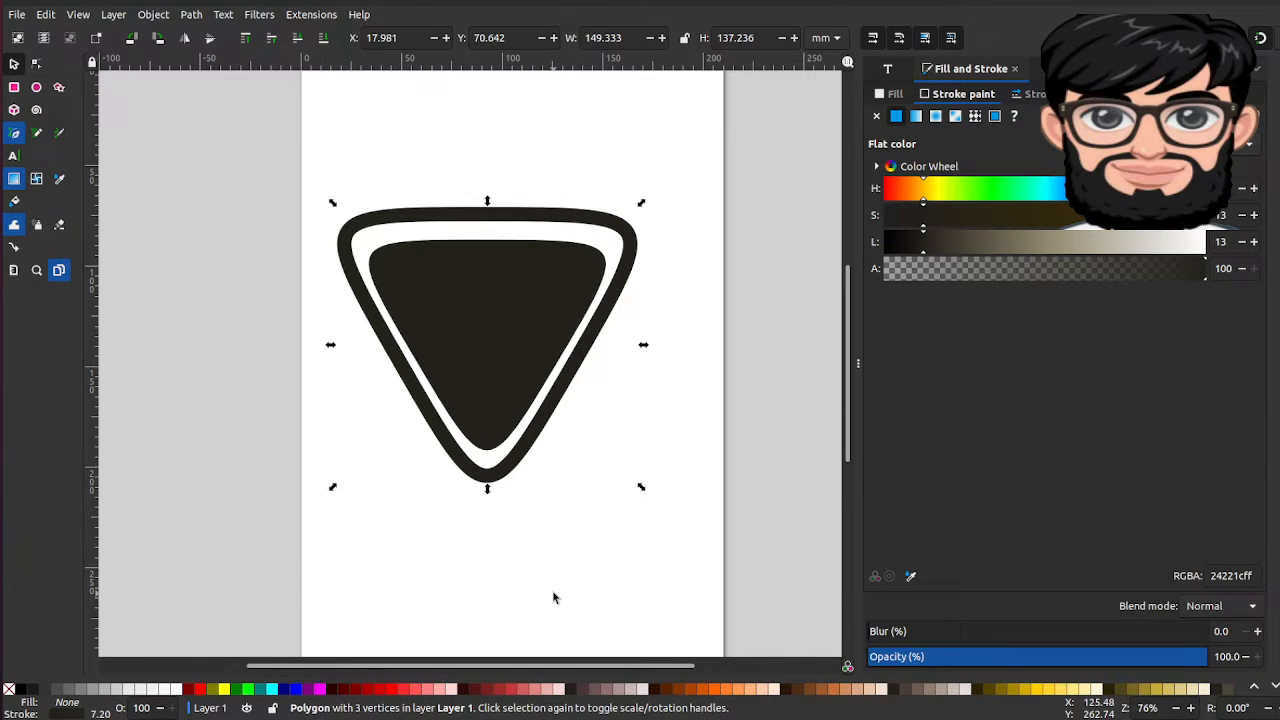
- Move both triangles together to about X 34.3 mm, Y 83.6 mm, nearer the page's center
key("ctrl+a")
left_click_drag(507, 367, 541, 393)
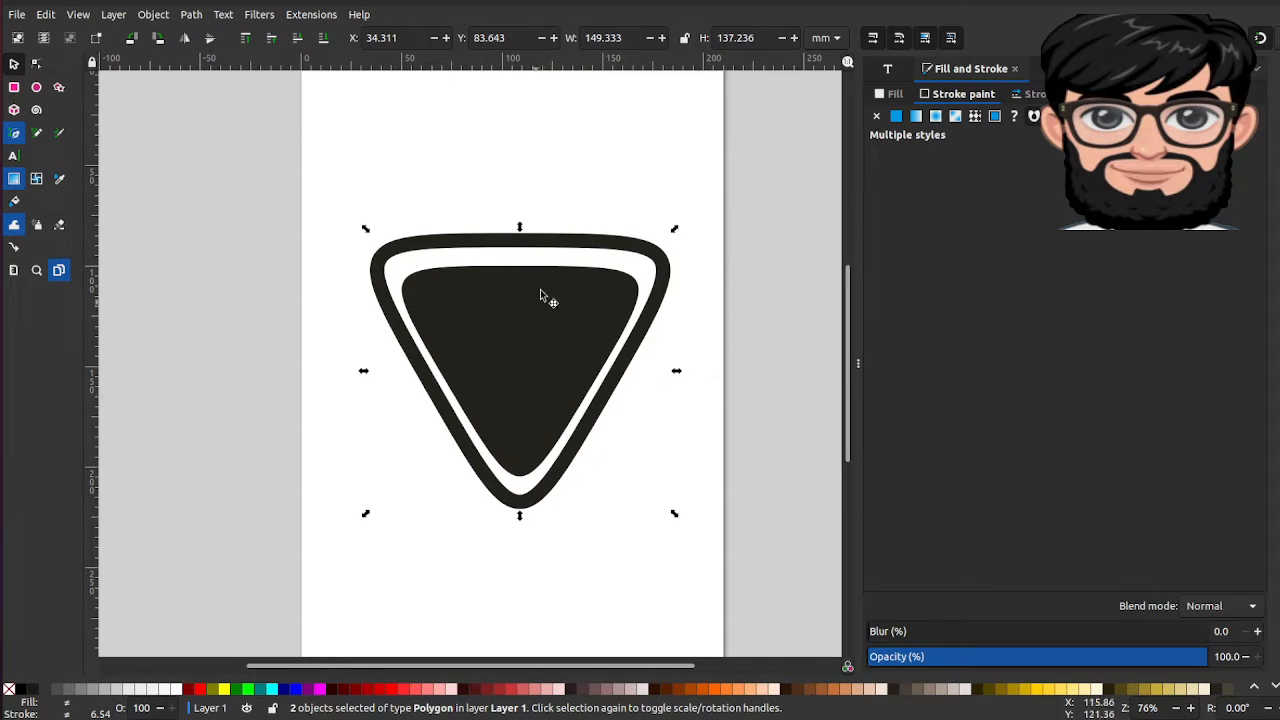
- Add the placeholder text "sfd" in the empty area above the triangles
left_click(500, 141)
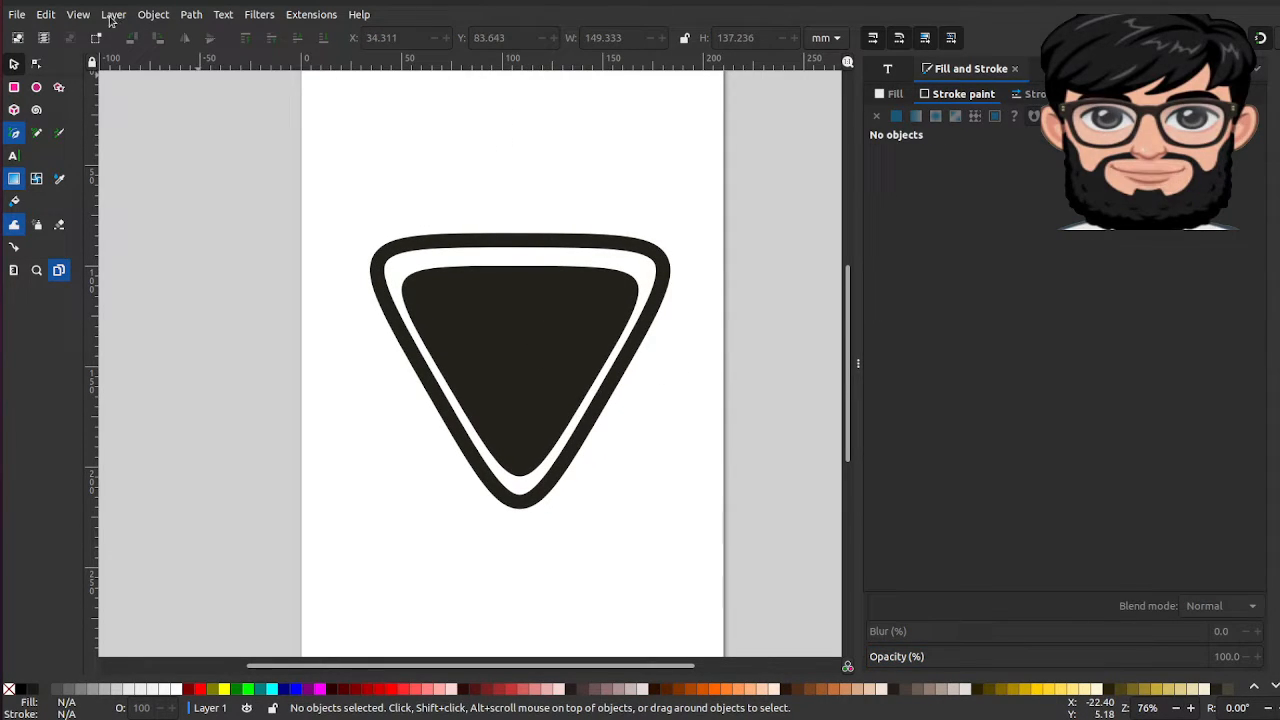
left_click(13, 155)
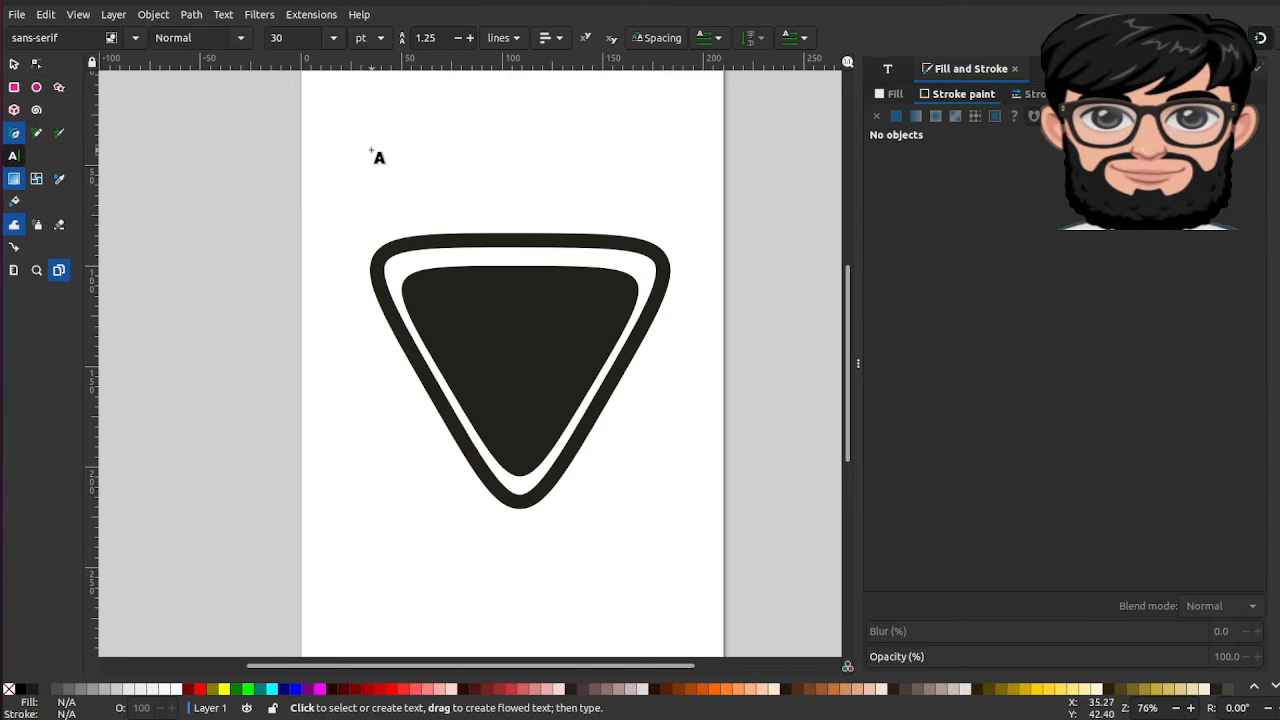
left_click(370, 150)
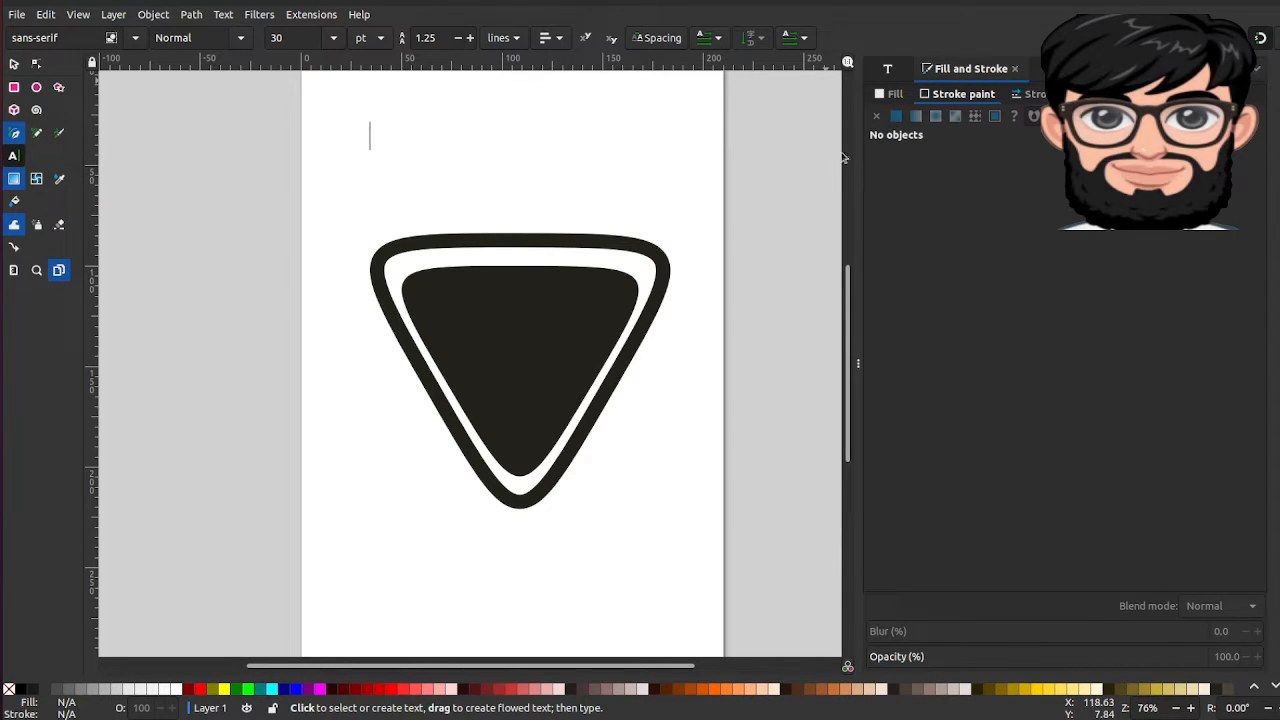
type("sdf")
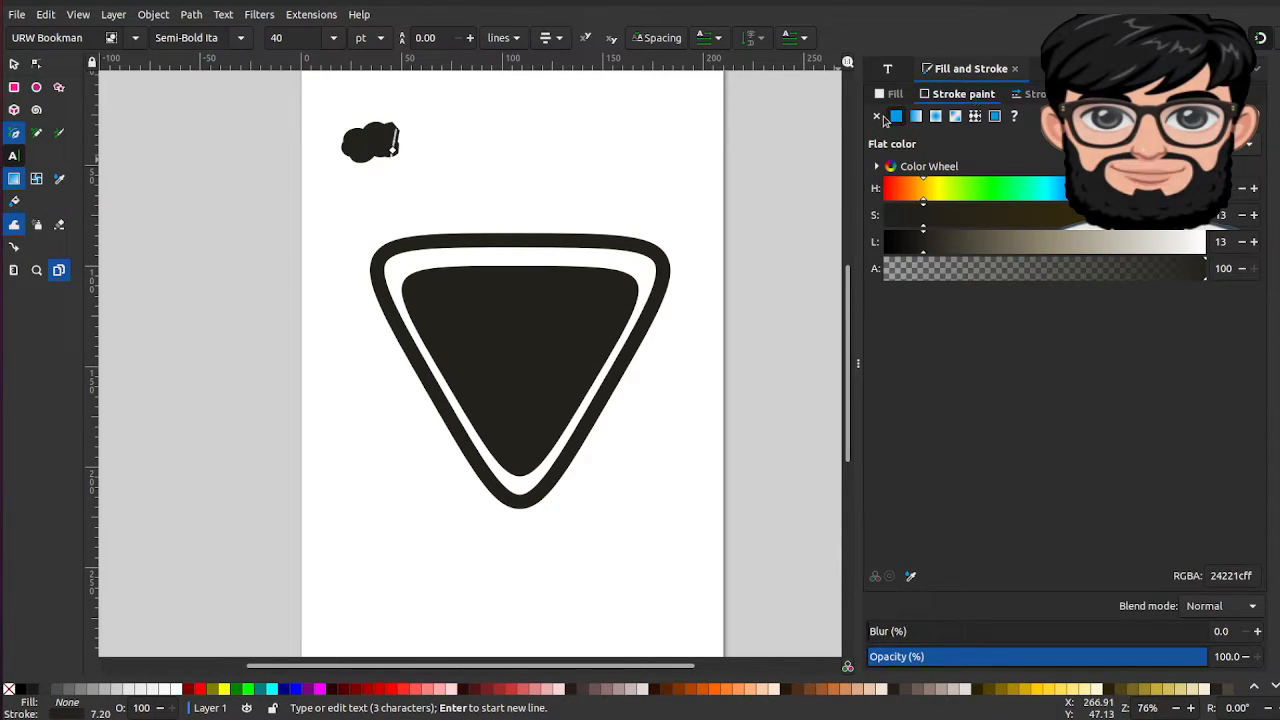
- Remove the text's stroke and give it a flat #24221C fill
left_click(876, 117)
left_click(890, 93)
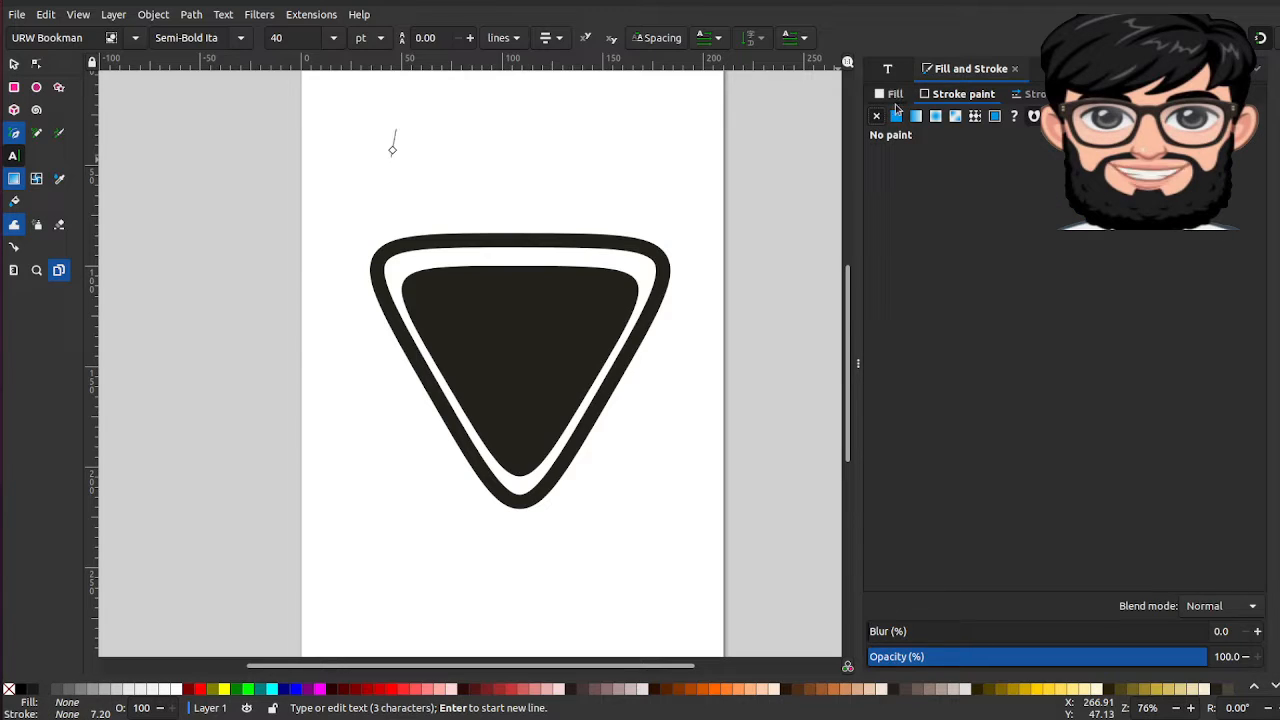
left_click(898, 117)
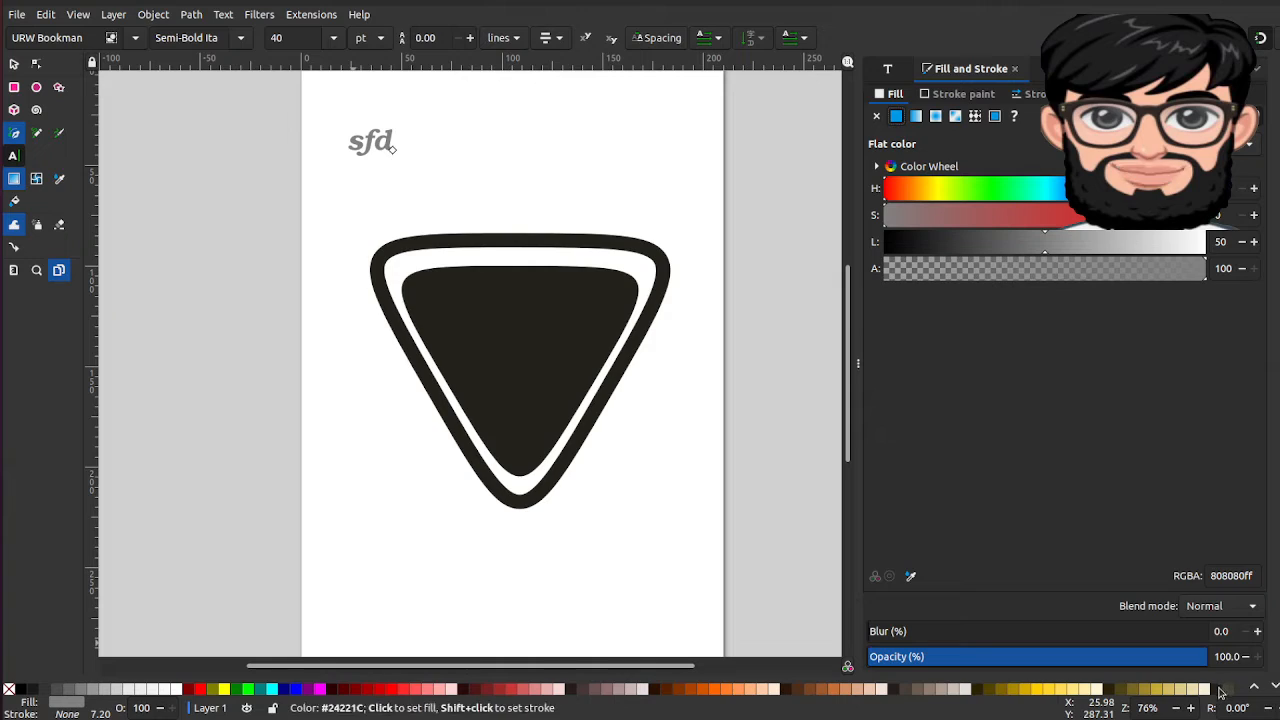
left_click(1222, 690)
- Replace the placeholder text with "GHUMMAN TECH" and move it to about X 47 mm, Y 34 mm, above the triangles
left_click_drag(393, 144, 350, 144)
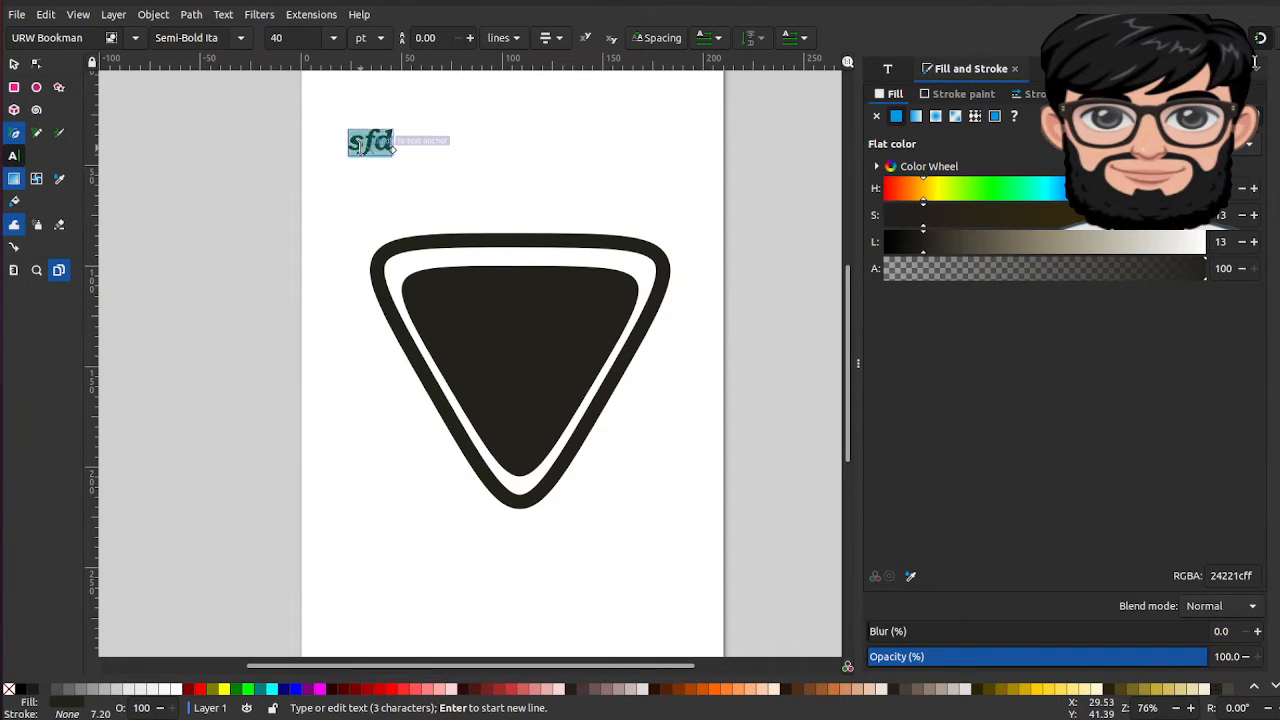
type("GHUMMAN TECH")
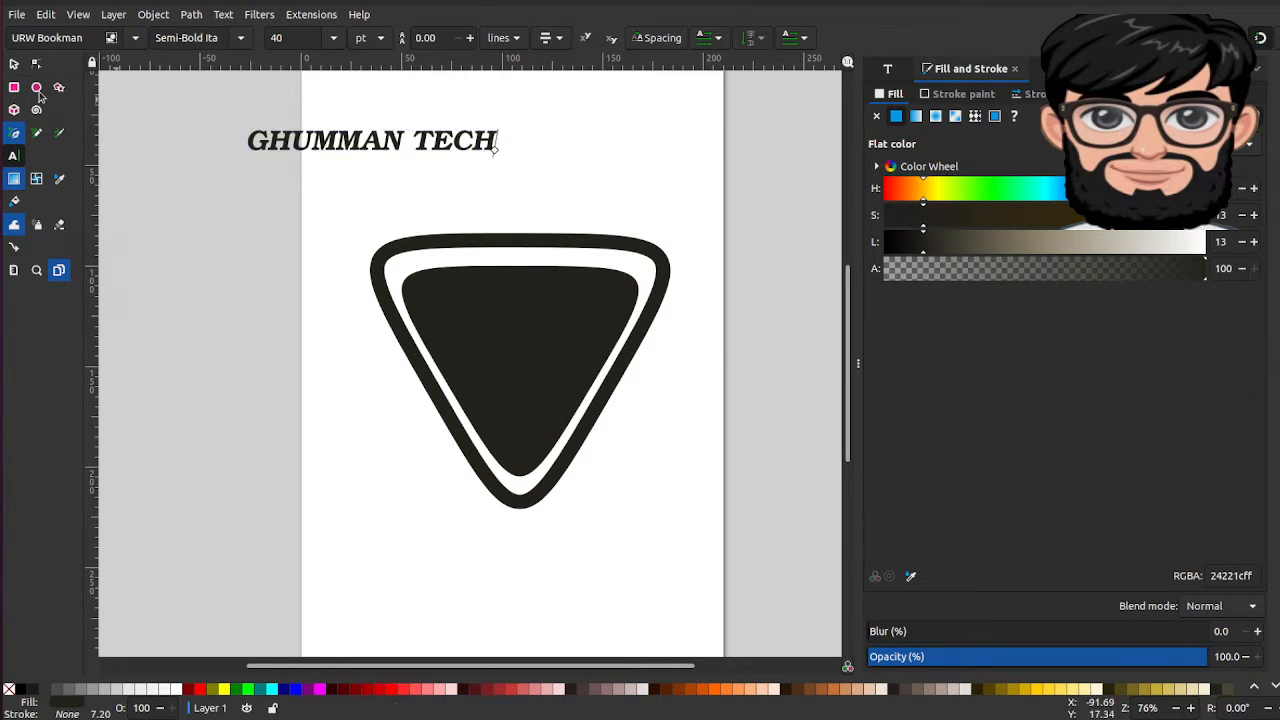
left_click(14, 64)
left_click_drag(330, 126, 526, 129)
- Reduce the opacity of both triangles to about 49%
left_click(668, 597)
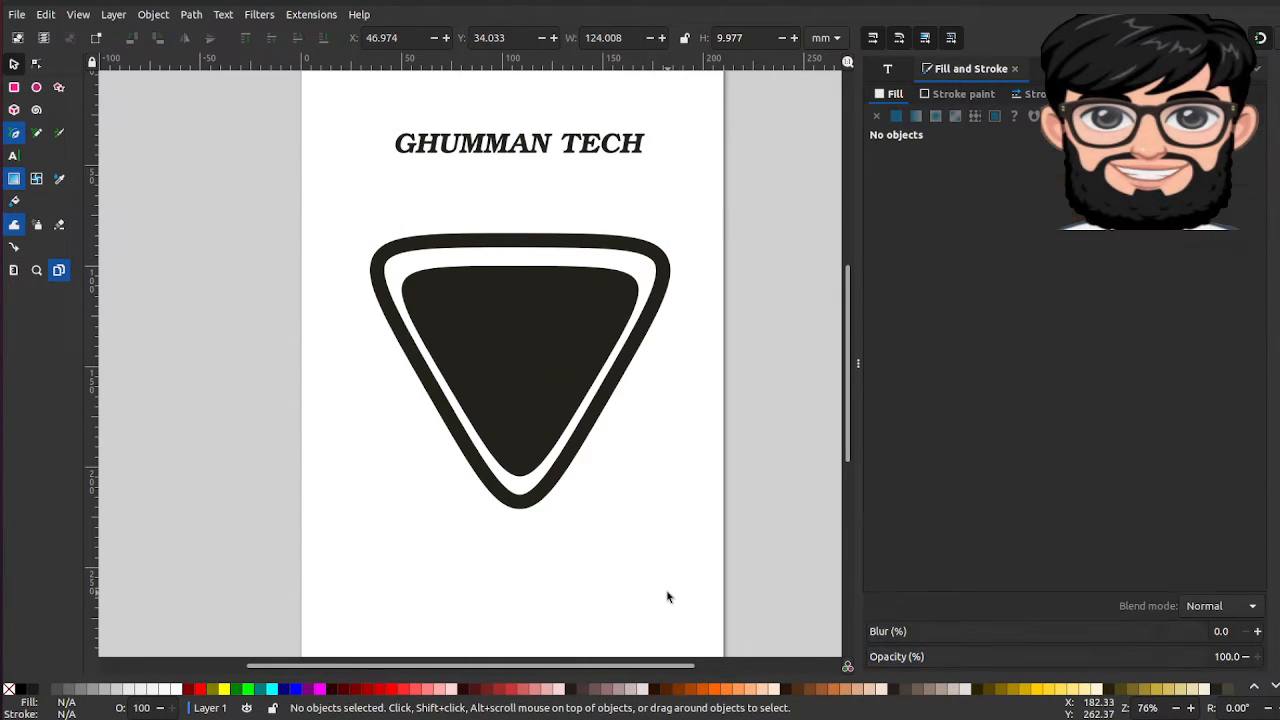
left_click_drag(705, 593, 358, 205)
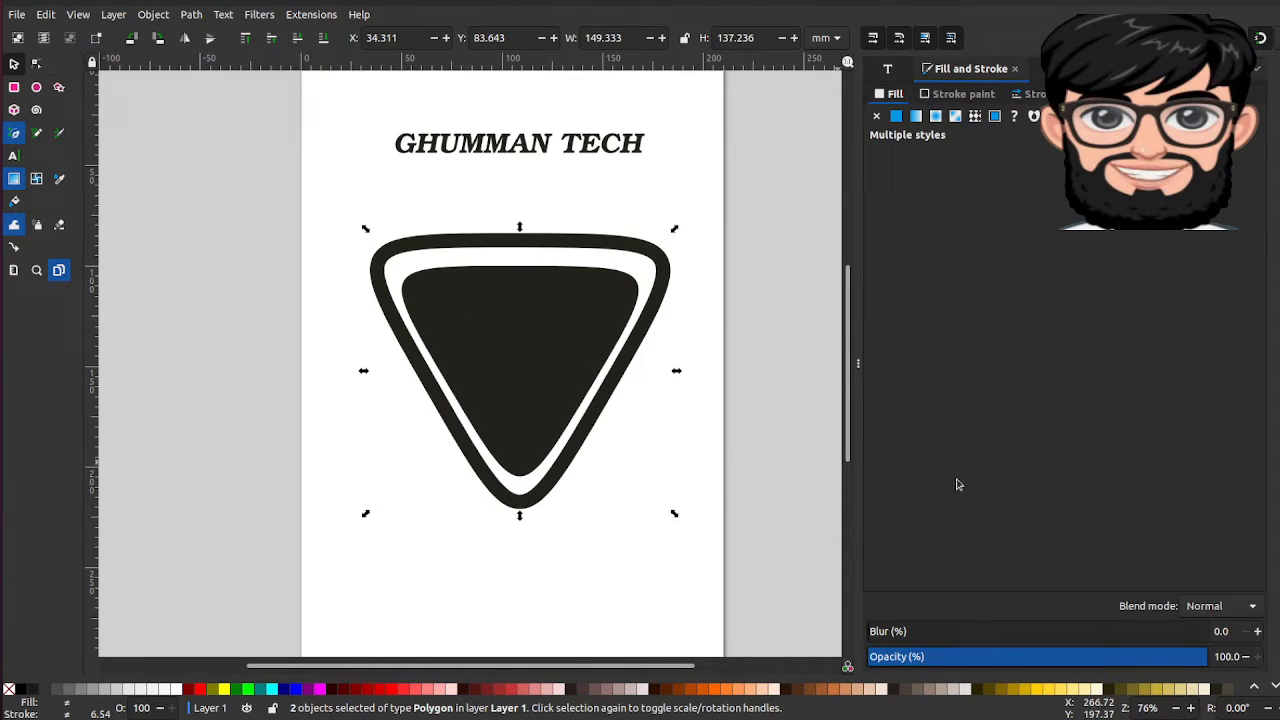
left_click_drag(1052, 659, 1031, 660)
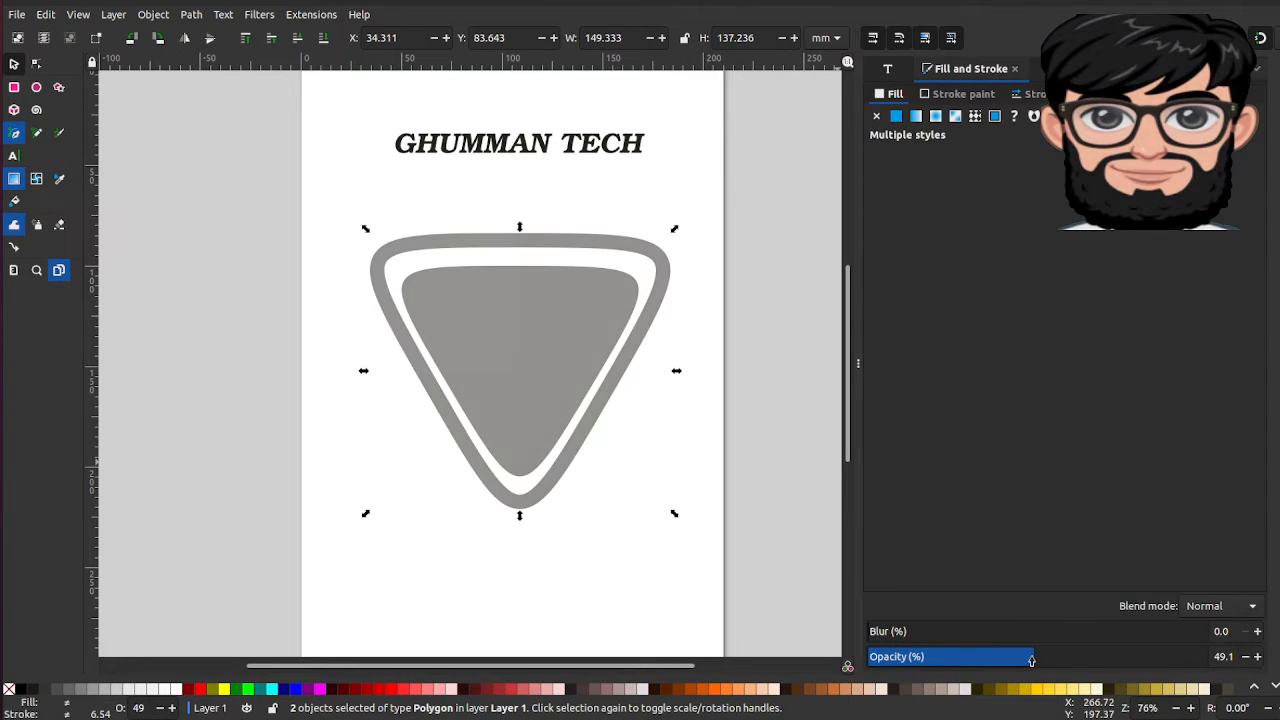
- Move the text onto the inner triangle and align the two, centered on both the vertical and horizontal axes
left_click(534, 143)
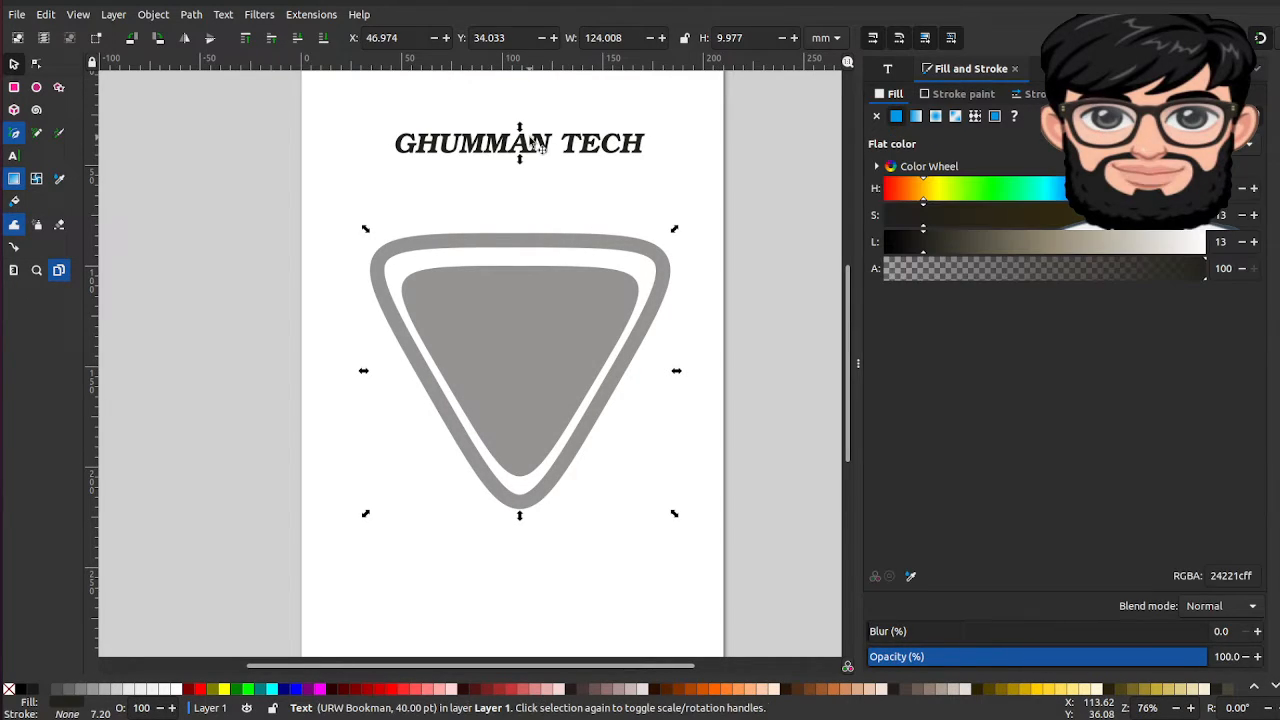
left_click_drag(512, 166, 518, 411)
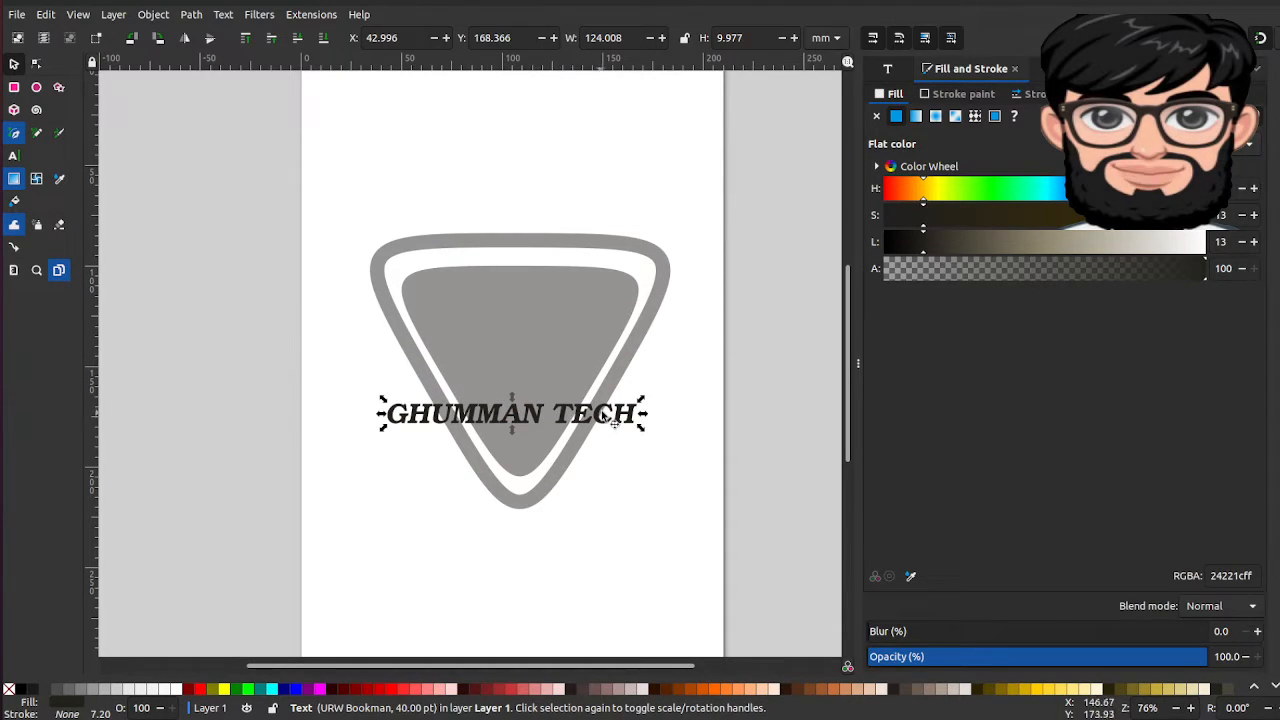
left_click(532, 328, "shift")
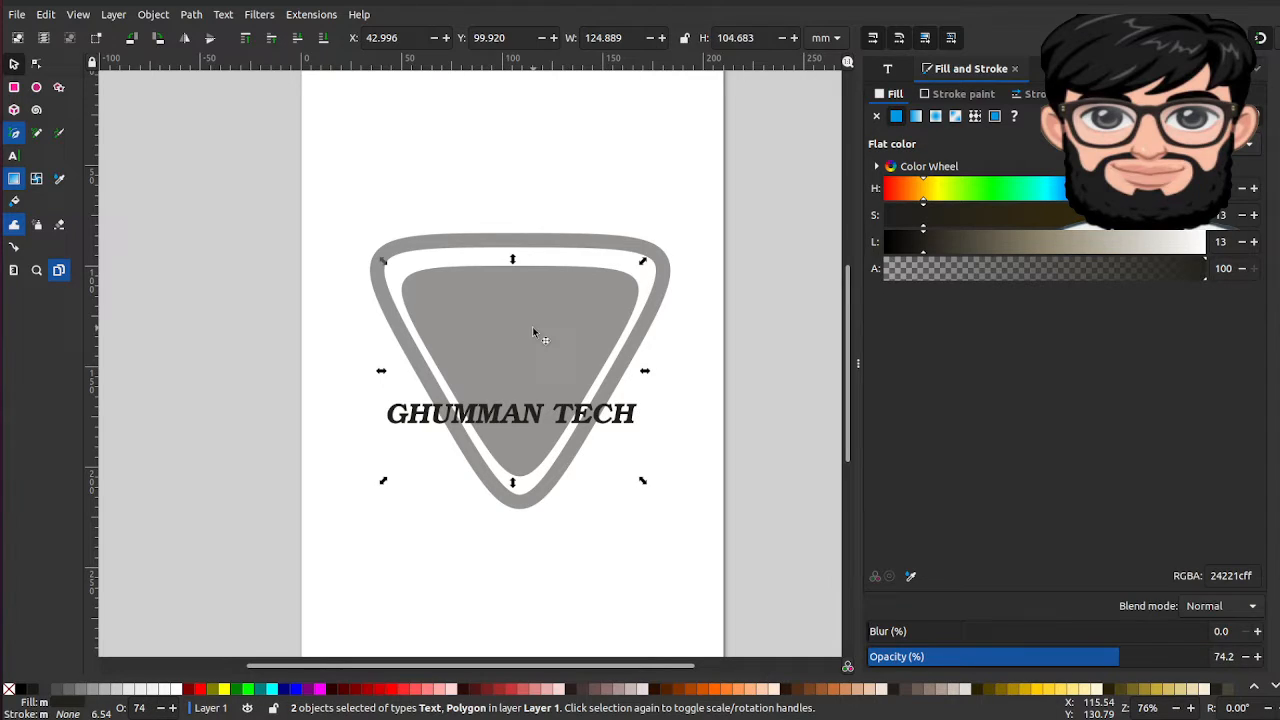
key("ctrl+shift+a")
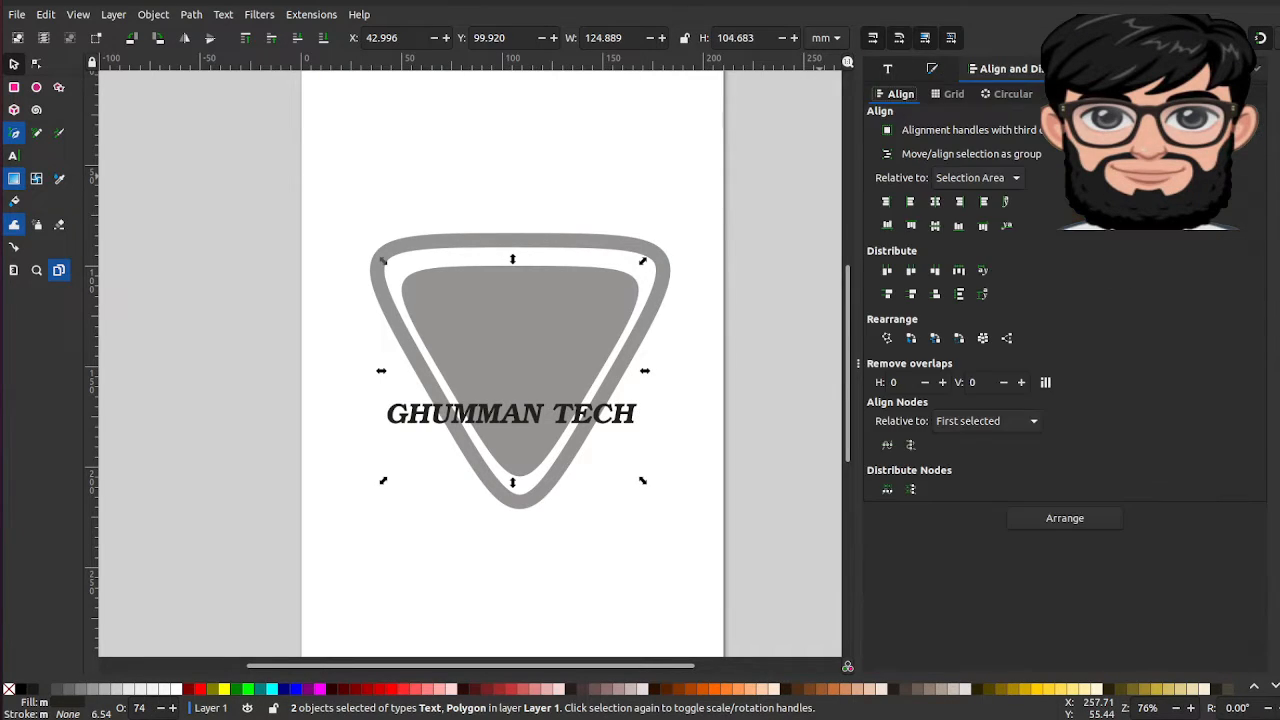
left_click(934, 203)
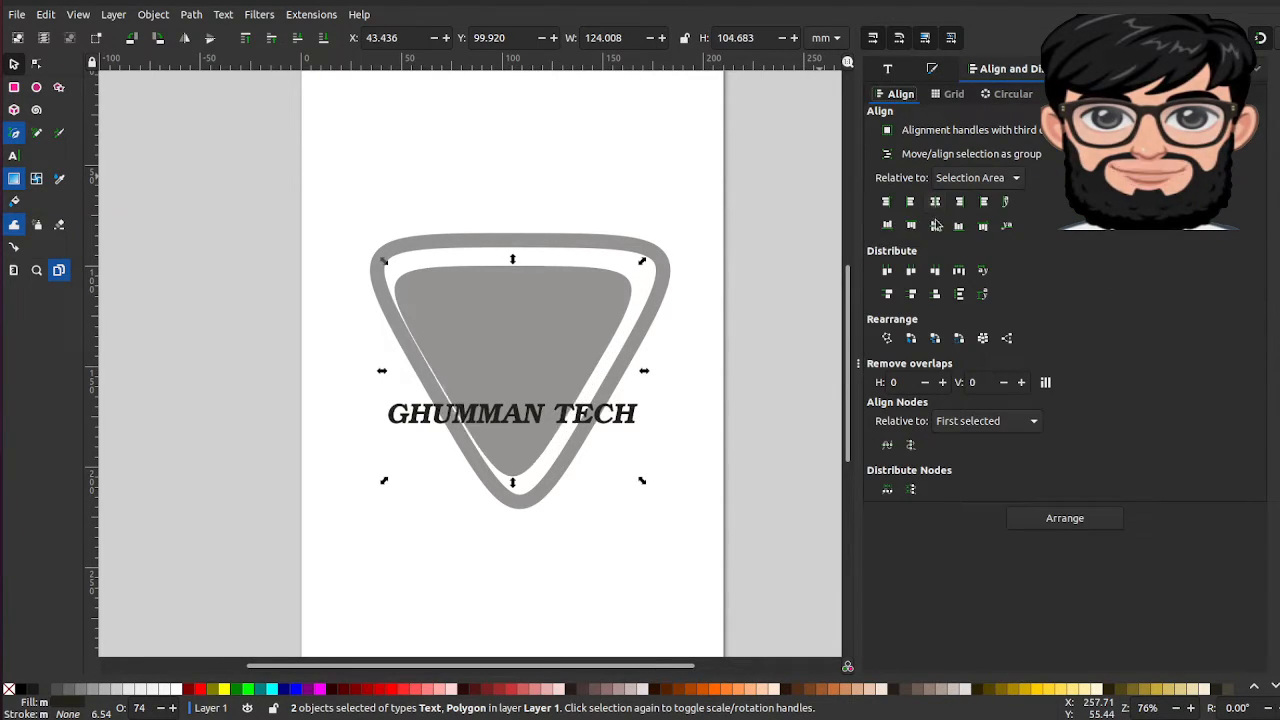
left_click(936, 226)
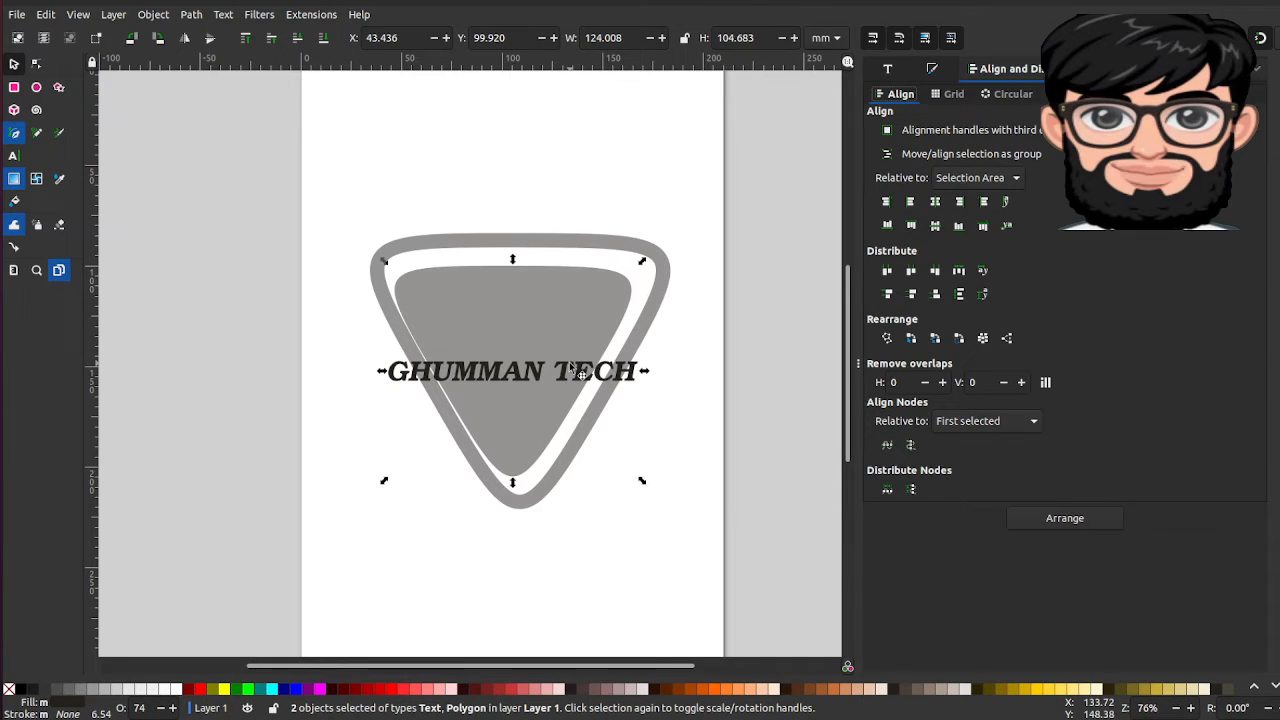
- Align the inner and outer triangles to each other, centered on the vertical axis
left_click(585, 296)
left_click(537, 210)
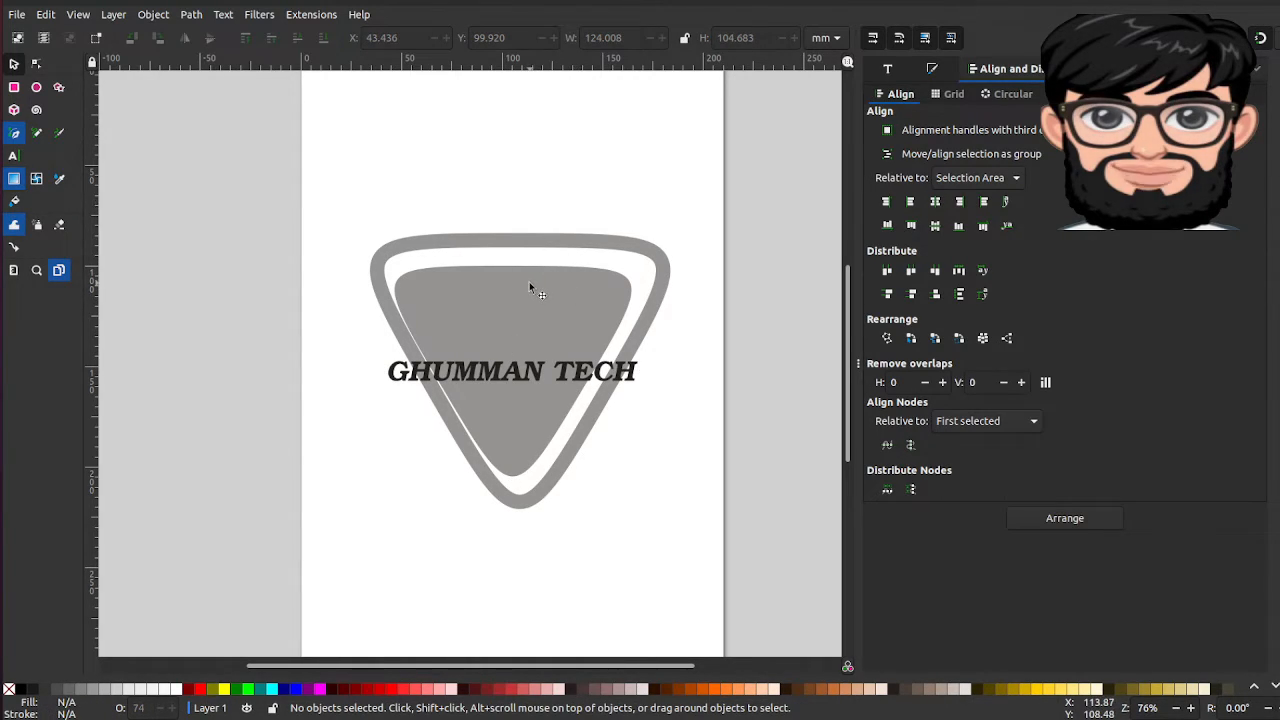
left_click(529, 282)
left_click(567, 236, "shift")
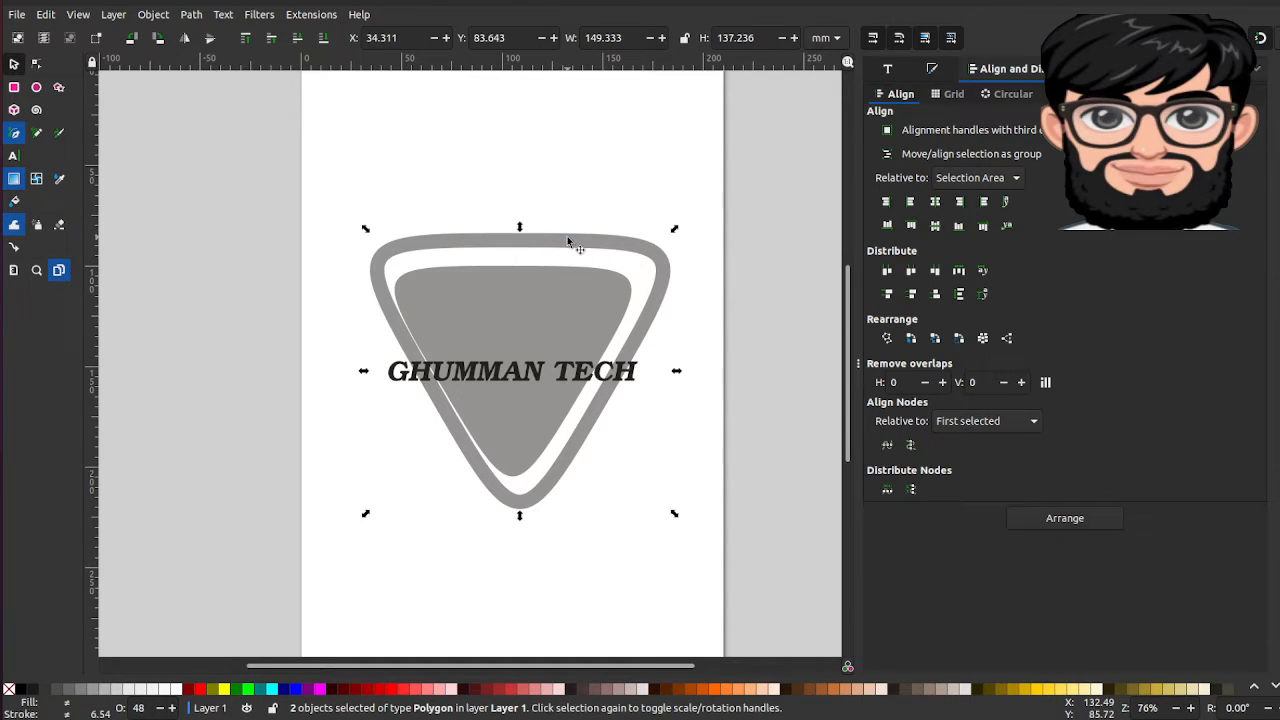
left_click(935, 202)
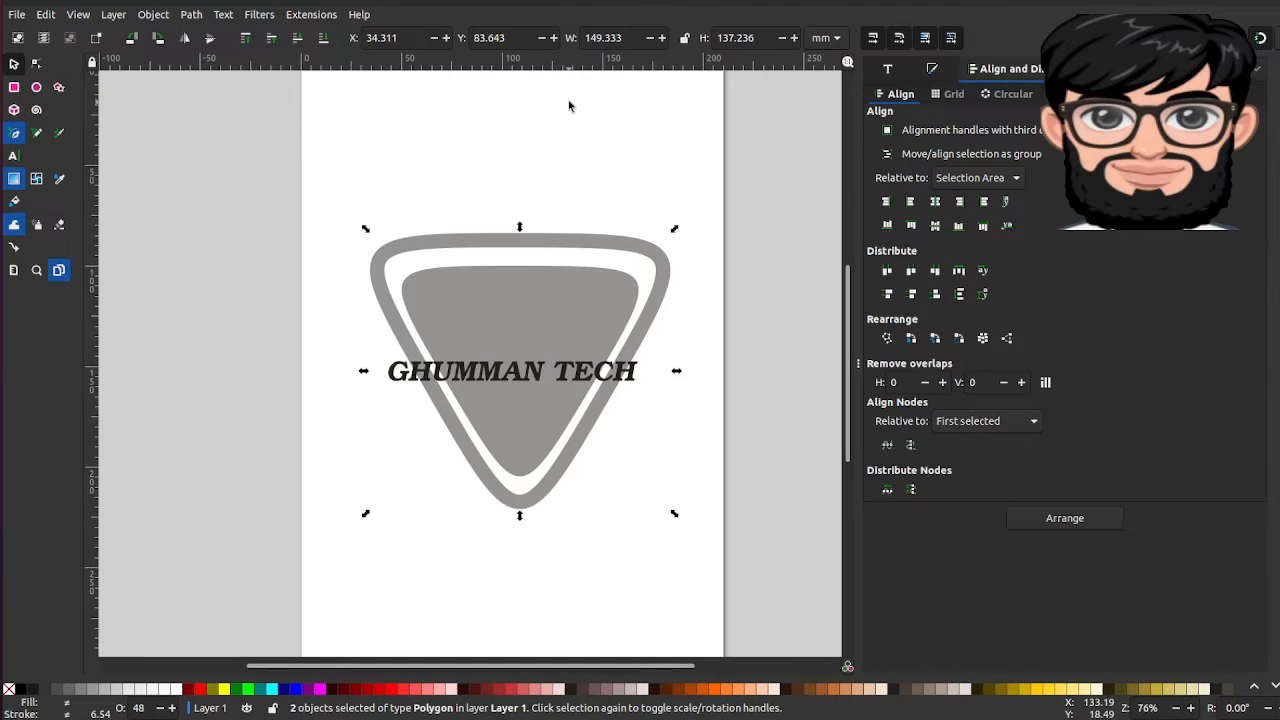
left_click(579, 149)
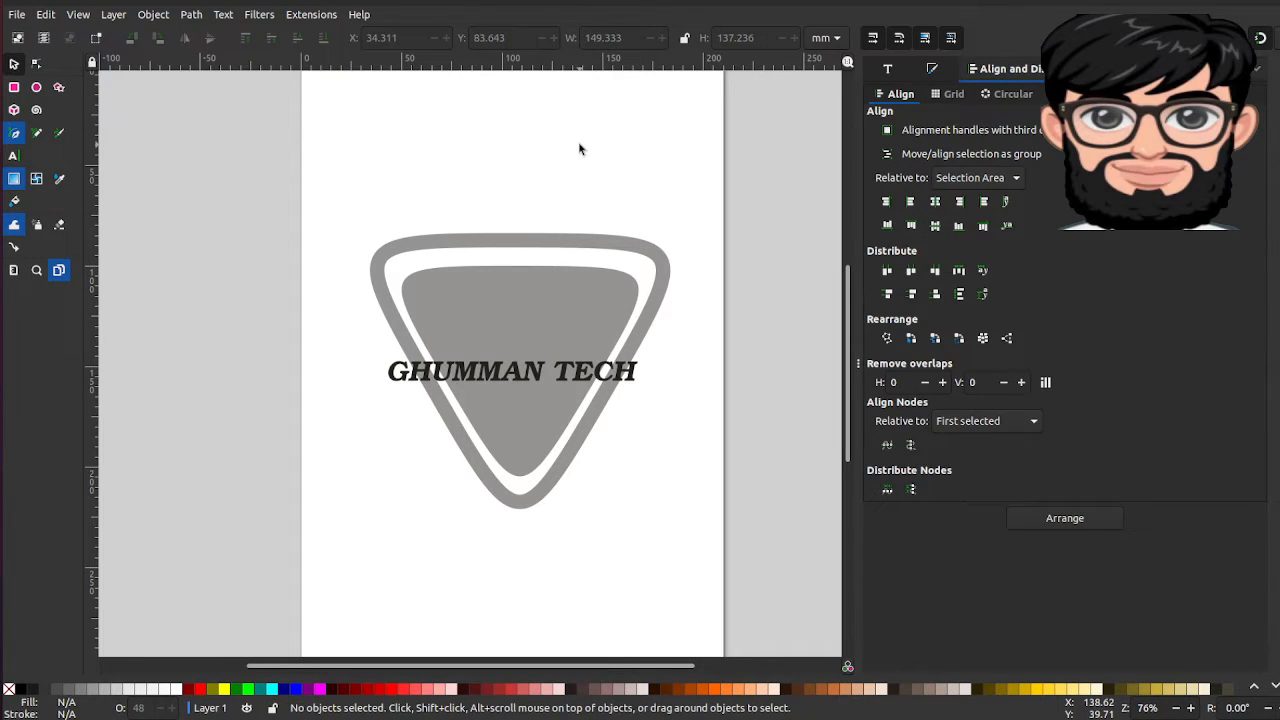
- Draw a rectangle about 140 mm wide and 22 mm high around the text and fill it with #FF8080
left_click(14, 87)
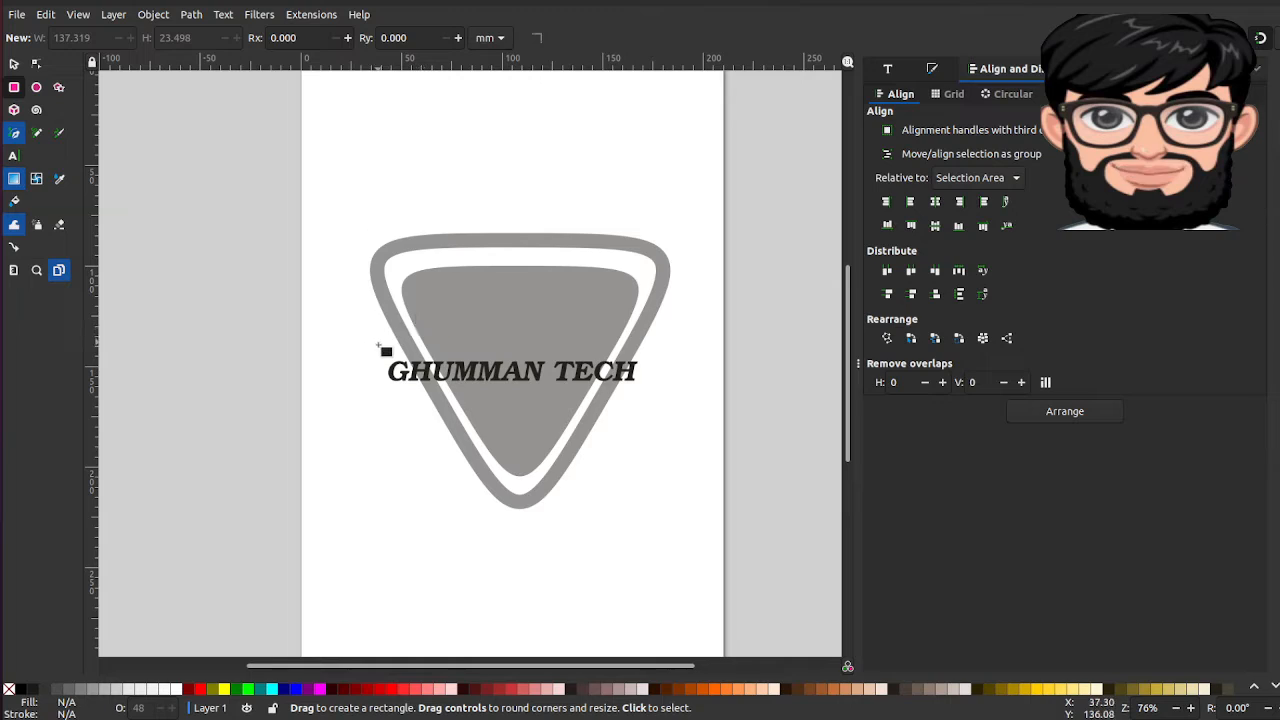
left_click_drag(372, 352, 652, 395)
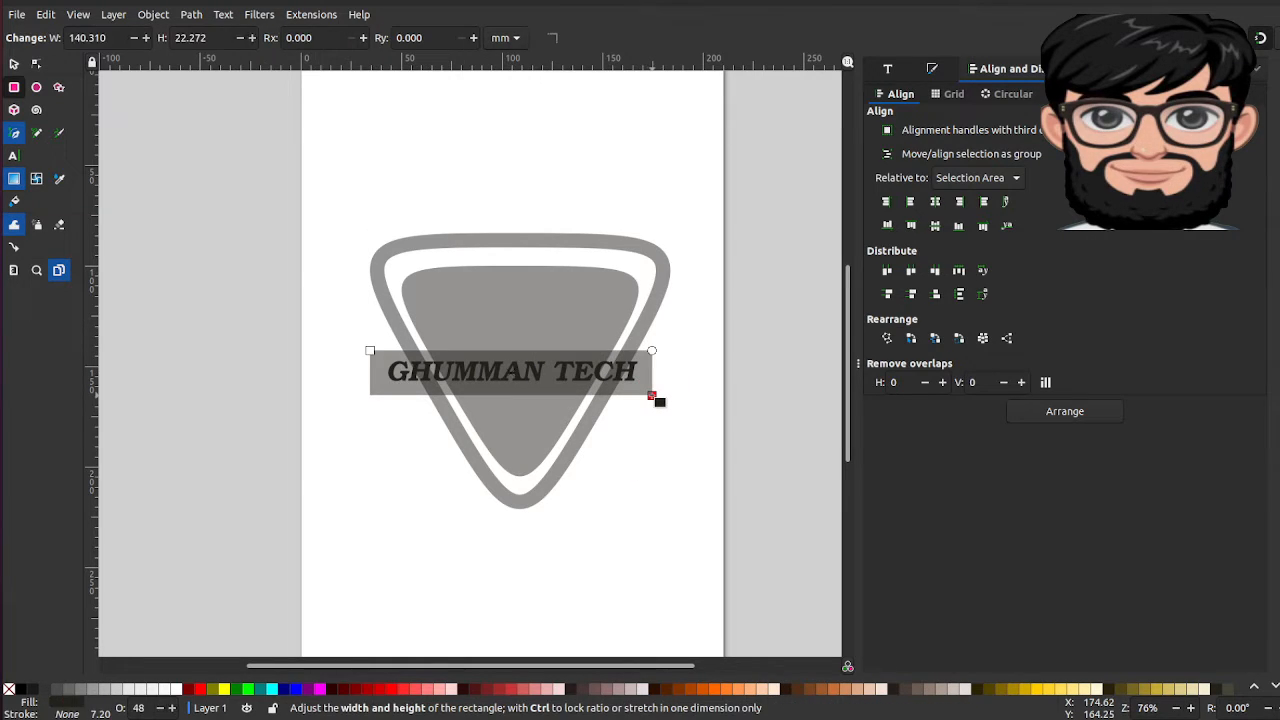
left_click(432, 692)
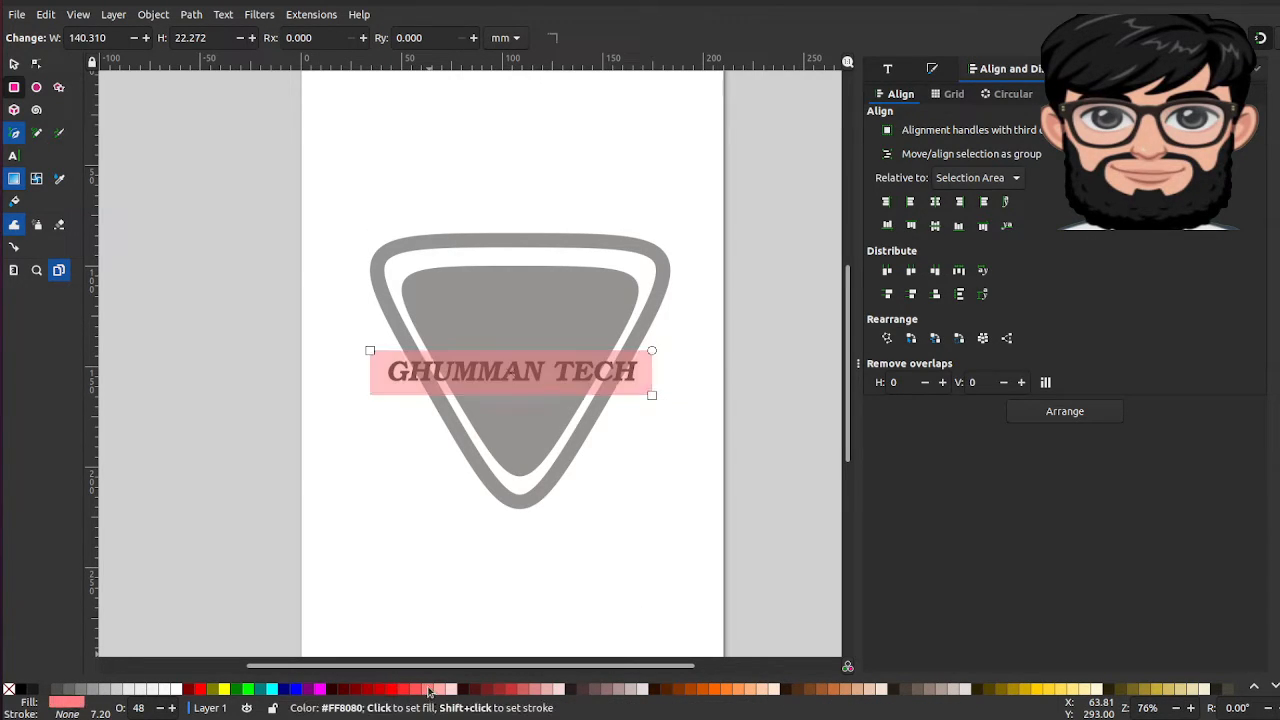
left_click_drag(432, 692, 651, 383)
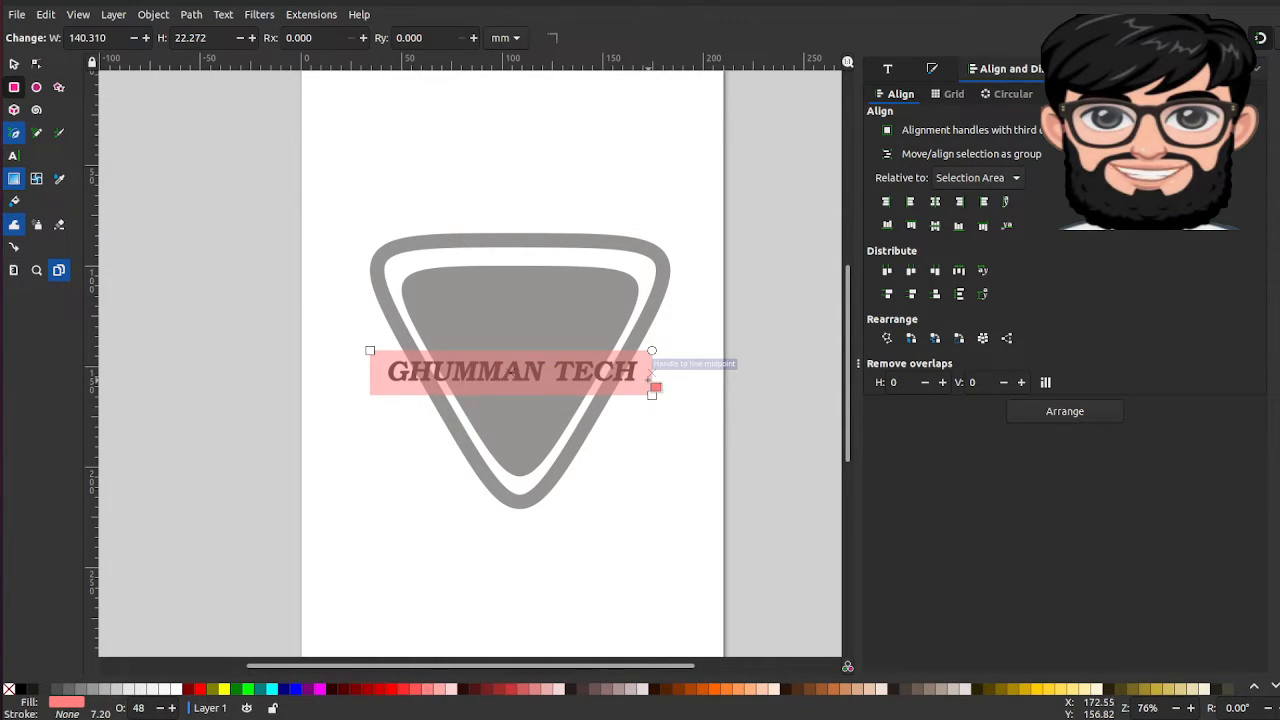
left_click_drag(613, 305, 15, 63)
- Try to align the pink rectangle and the inner triangle, centered on the vertical axis
left_click(15, 63)
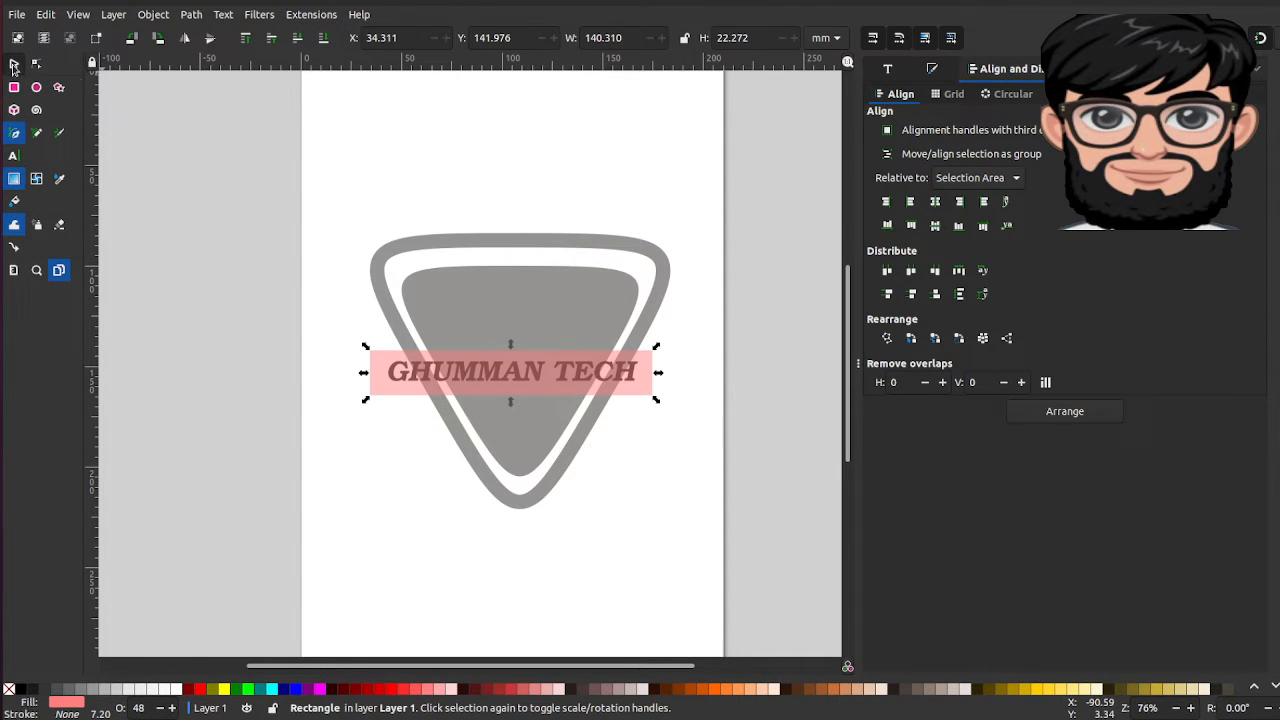
left_click(587, 280, "shift")
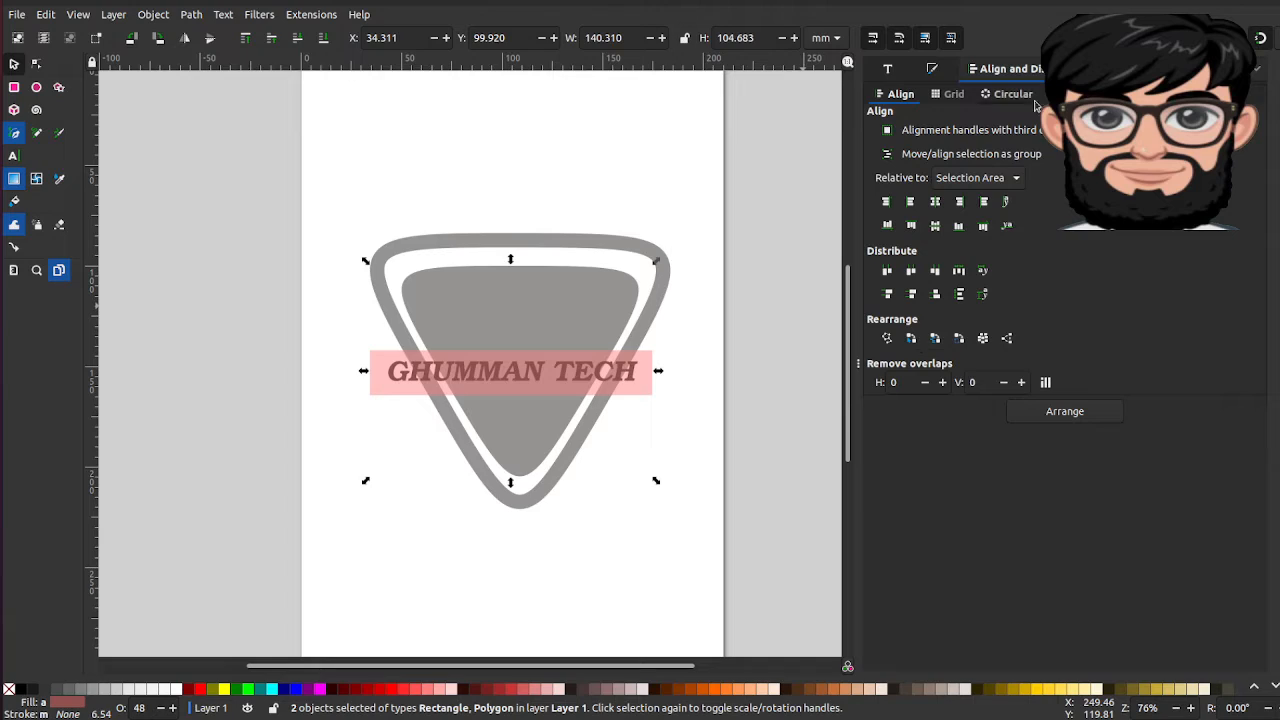
left_click(935, 202)
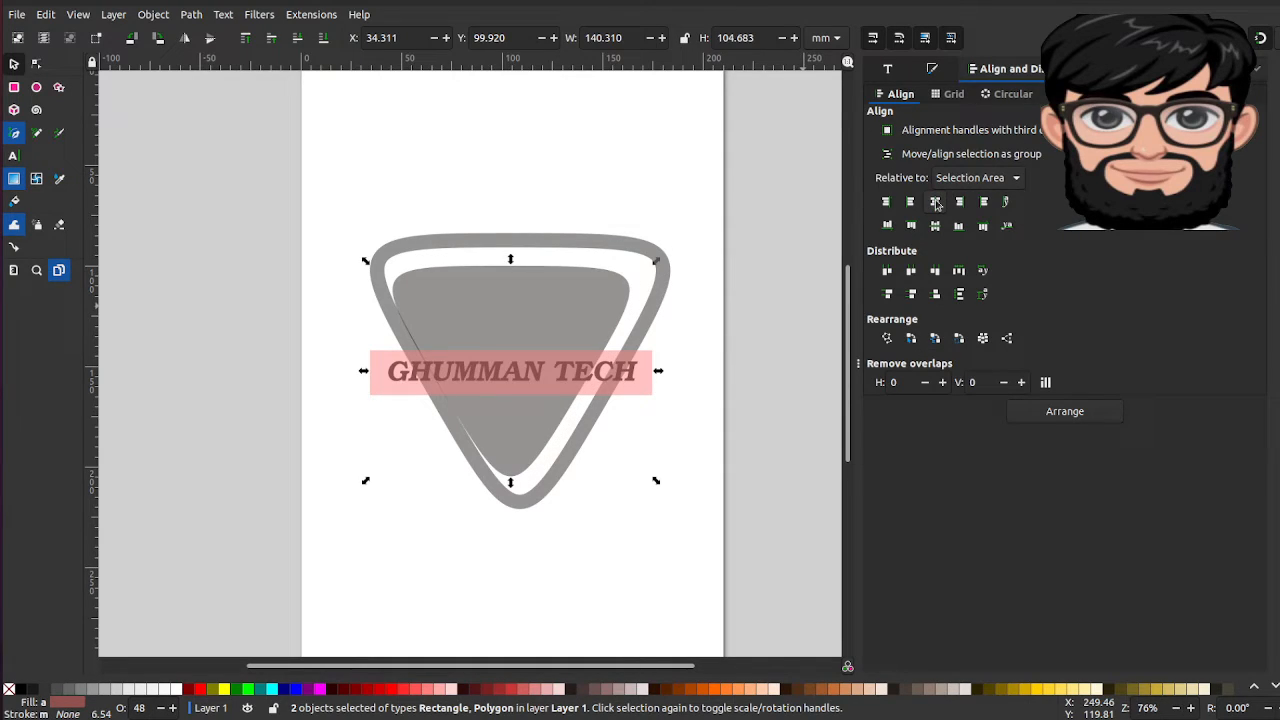
key("ctrl+z")
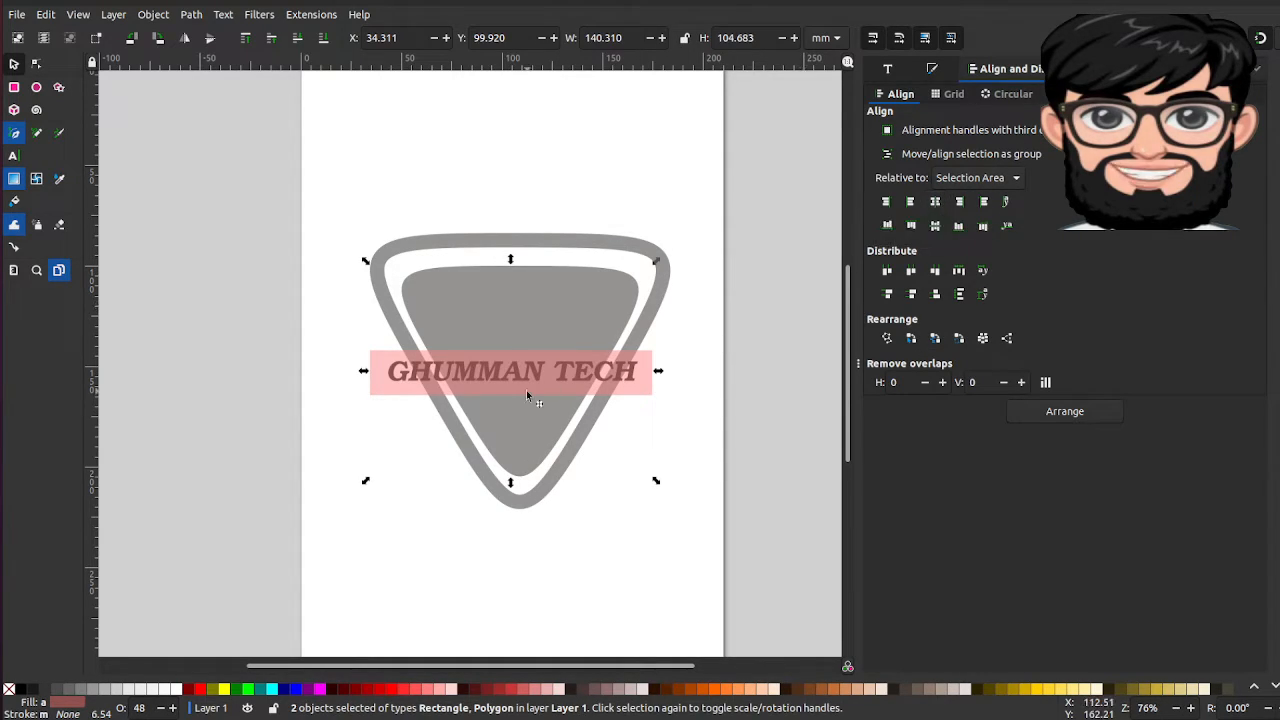
left_click(653, 505)
- Lower the pink rectangle by one level in the stacking order
left_click(620, 374)
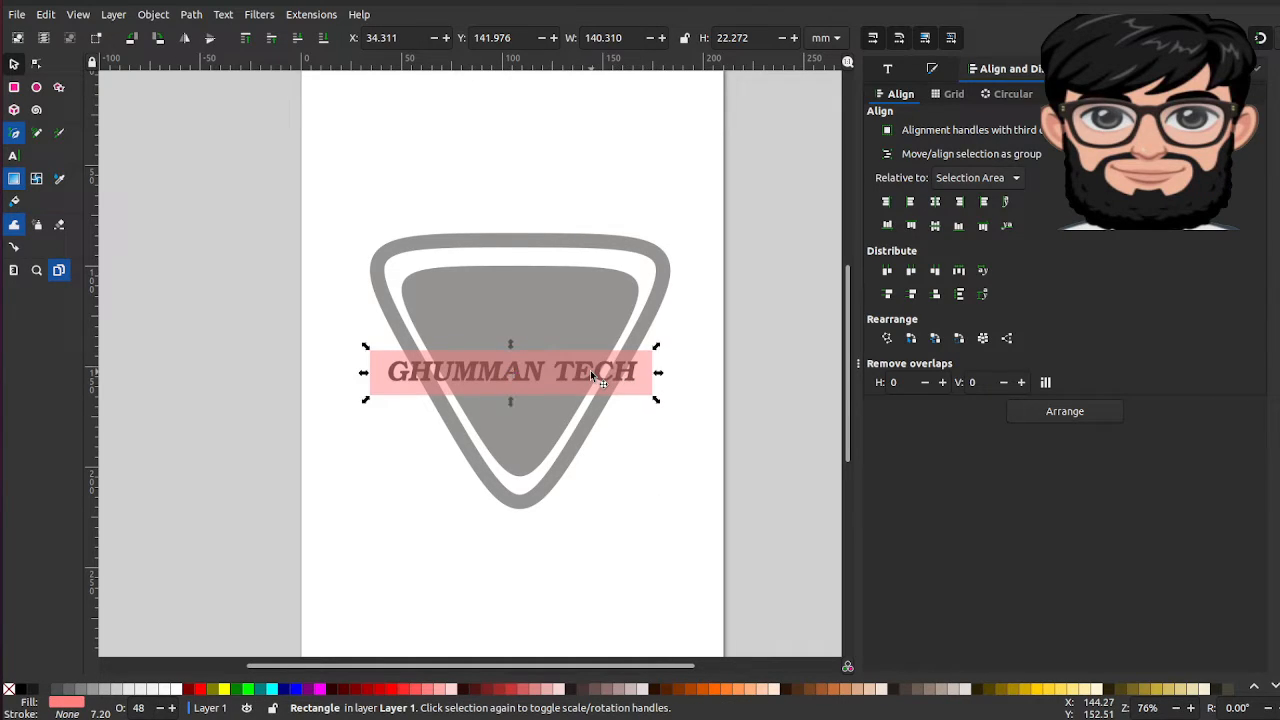
left_click(651, 520)
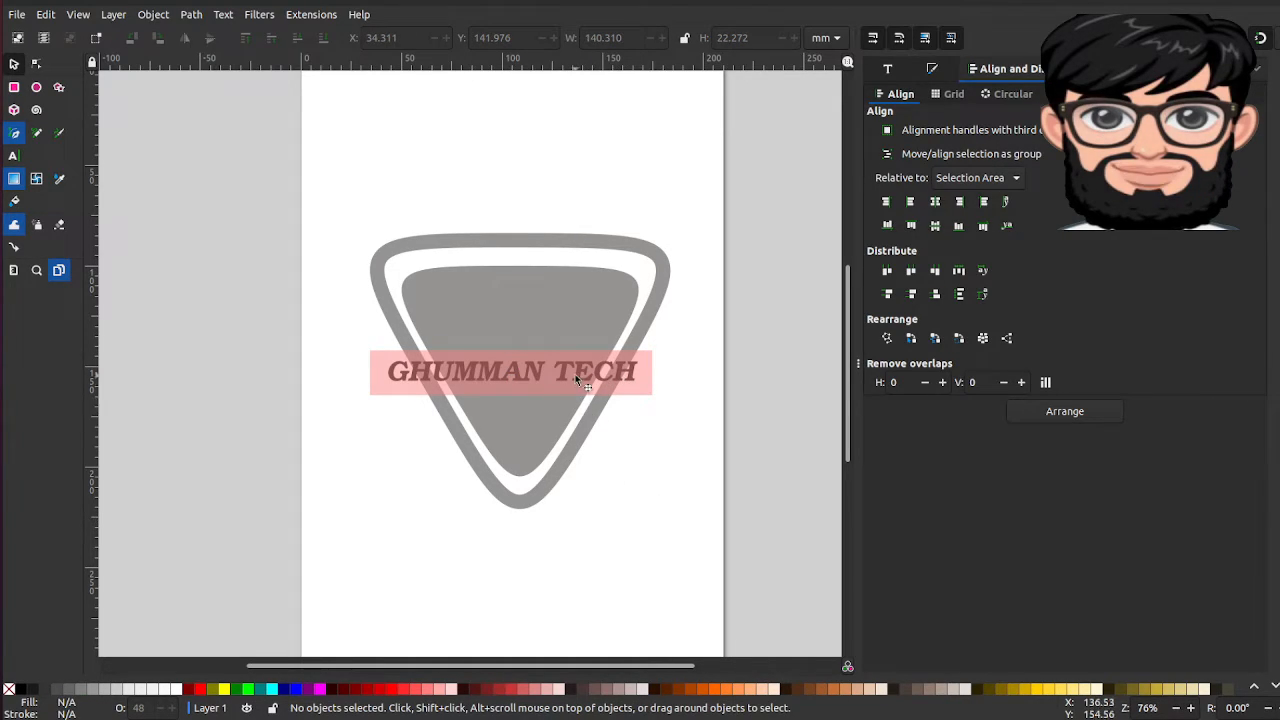
left_click(630, 394)
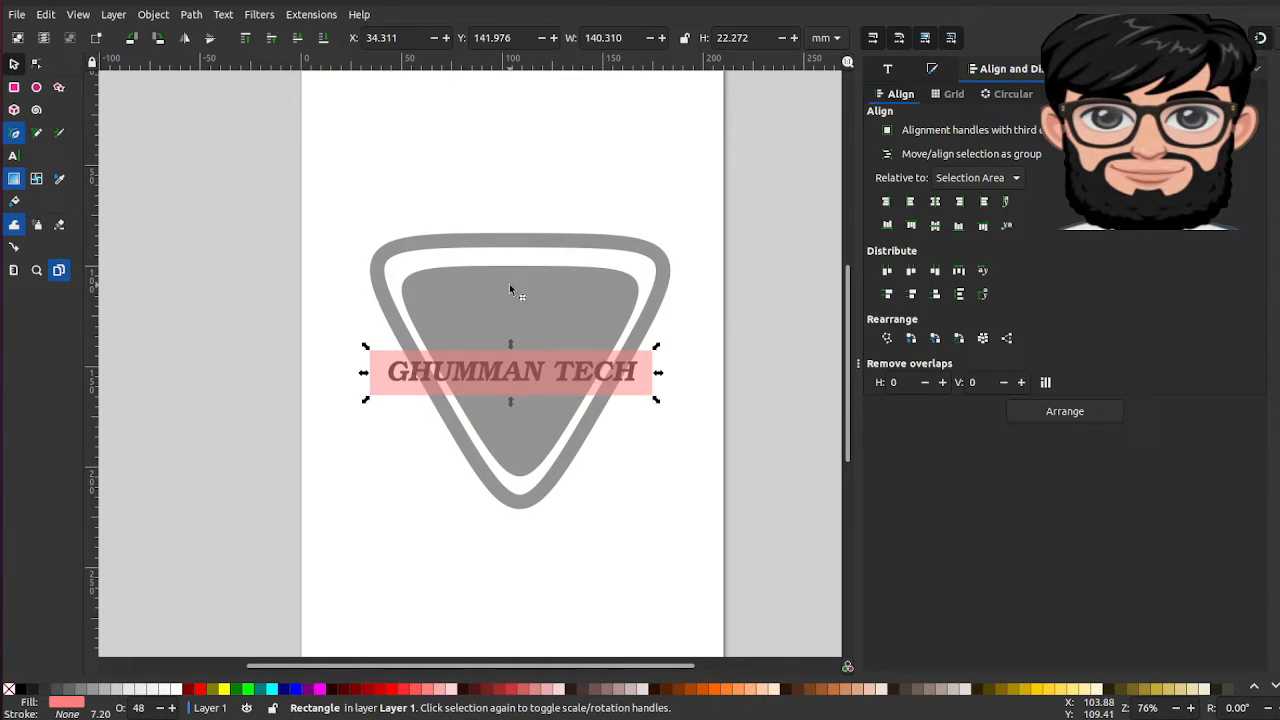
left_click(188, 15)
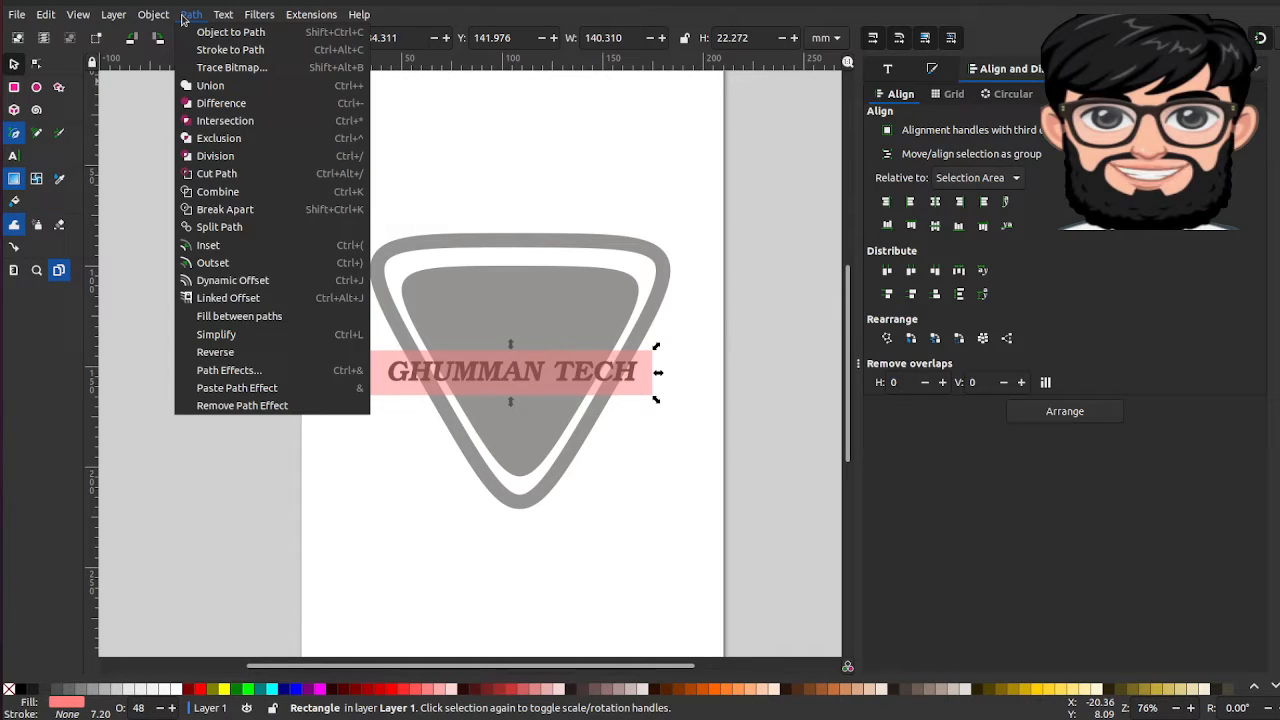
mouse_move(166, 22)
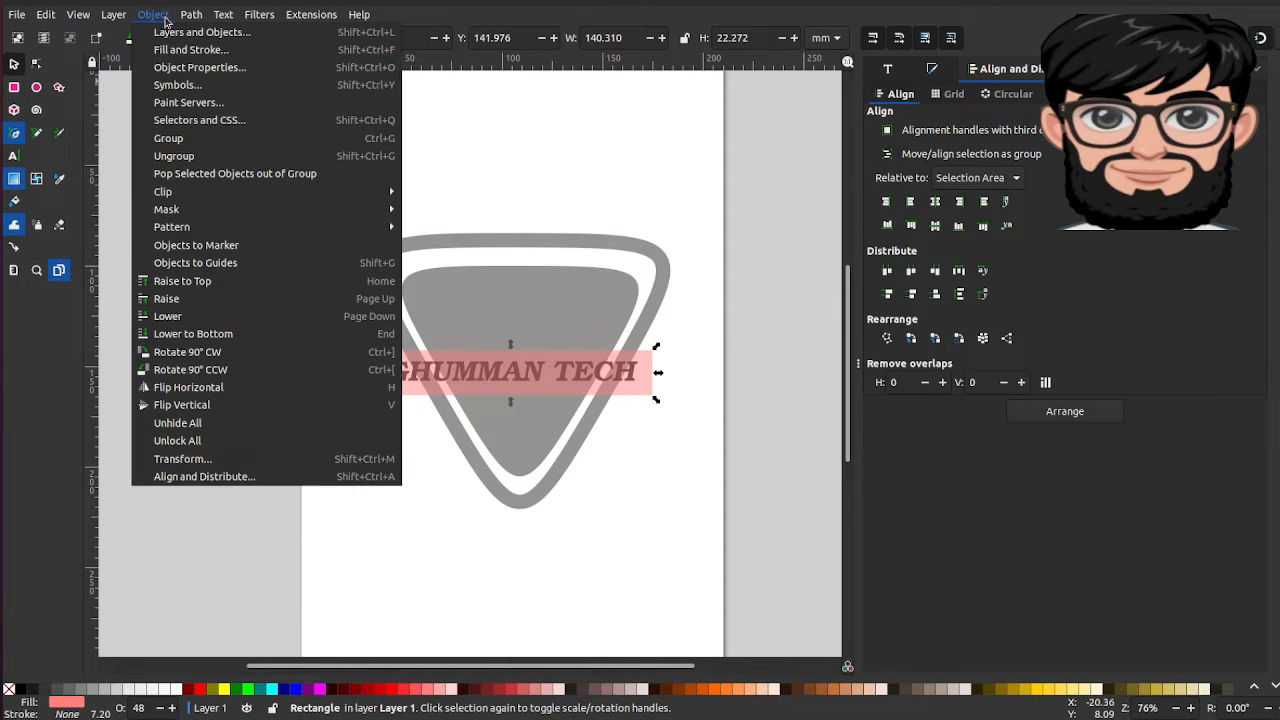
left_click(200, 317)
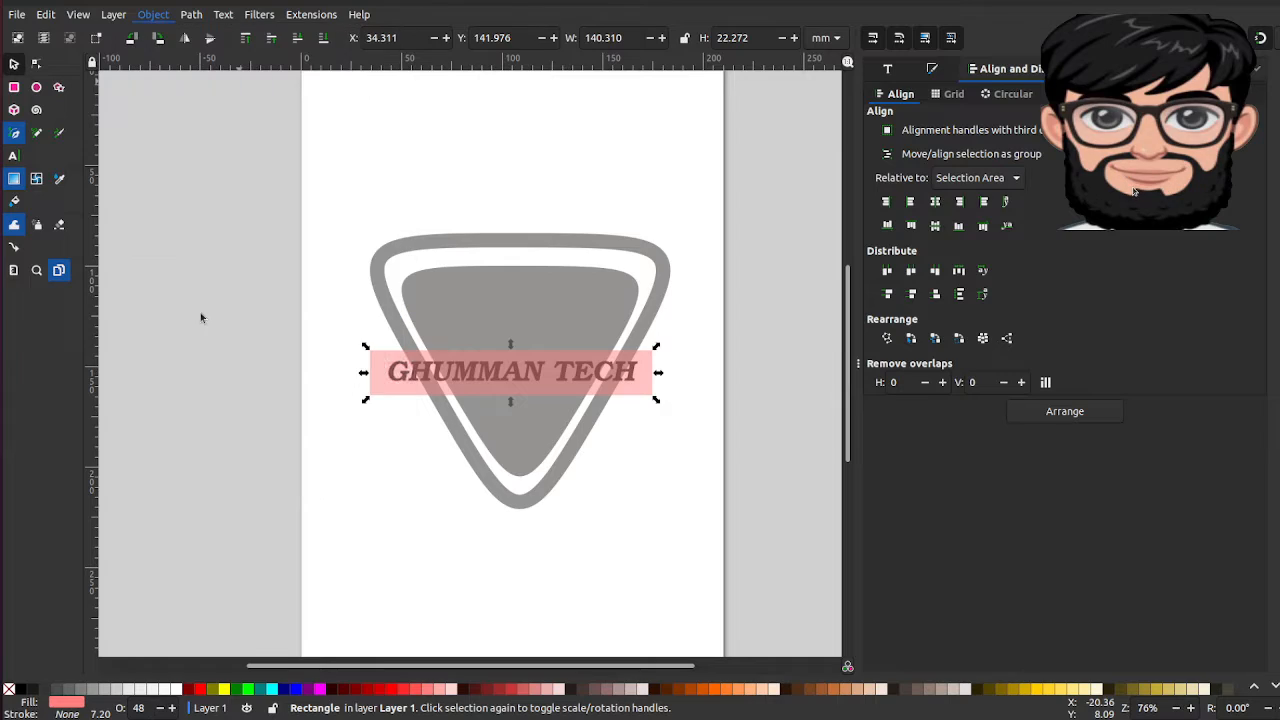
left_click(618, 366)
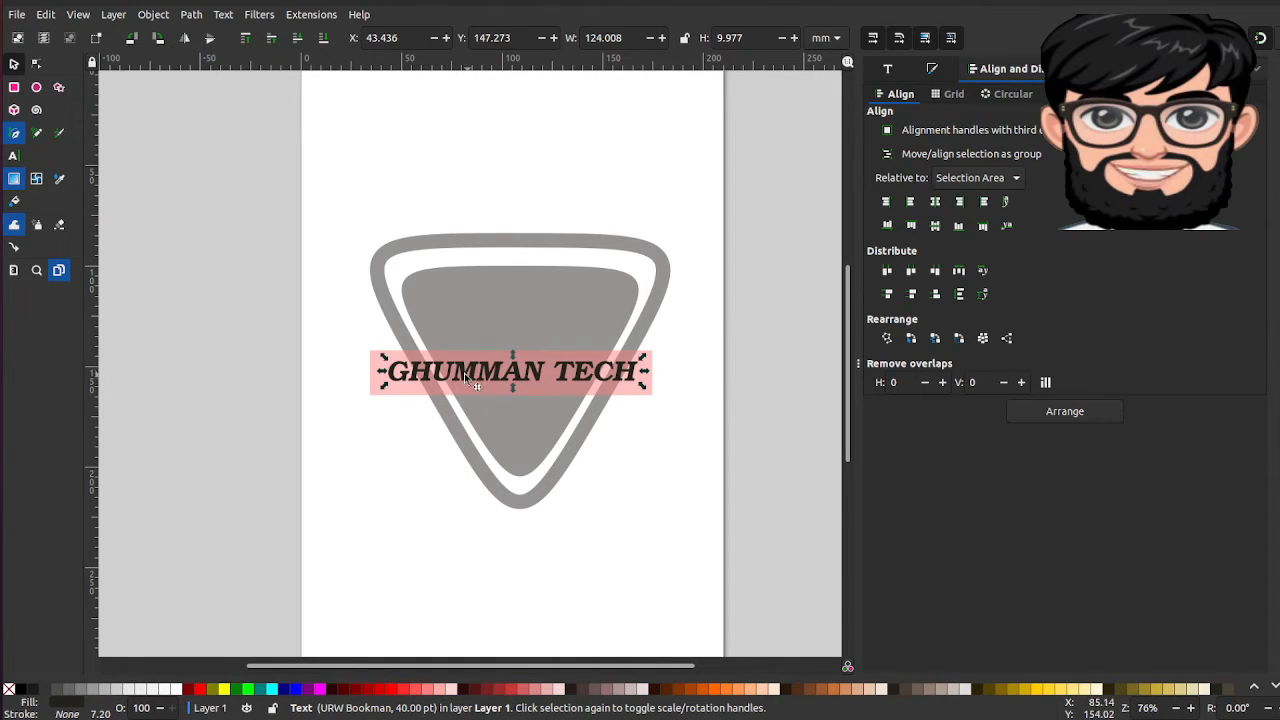
key("ctrl")
left_click(641, 397, "ctrl")
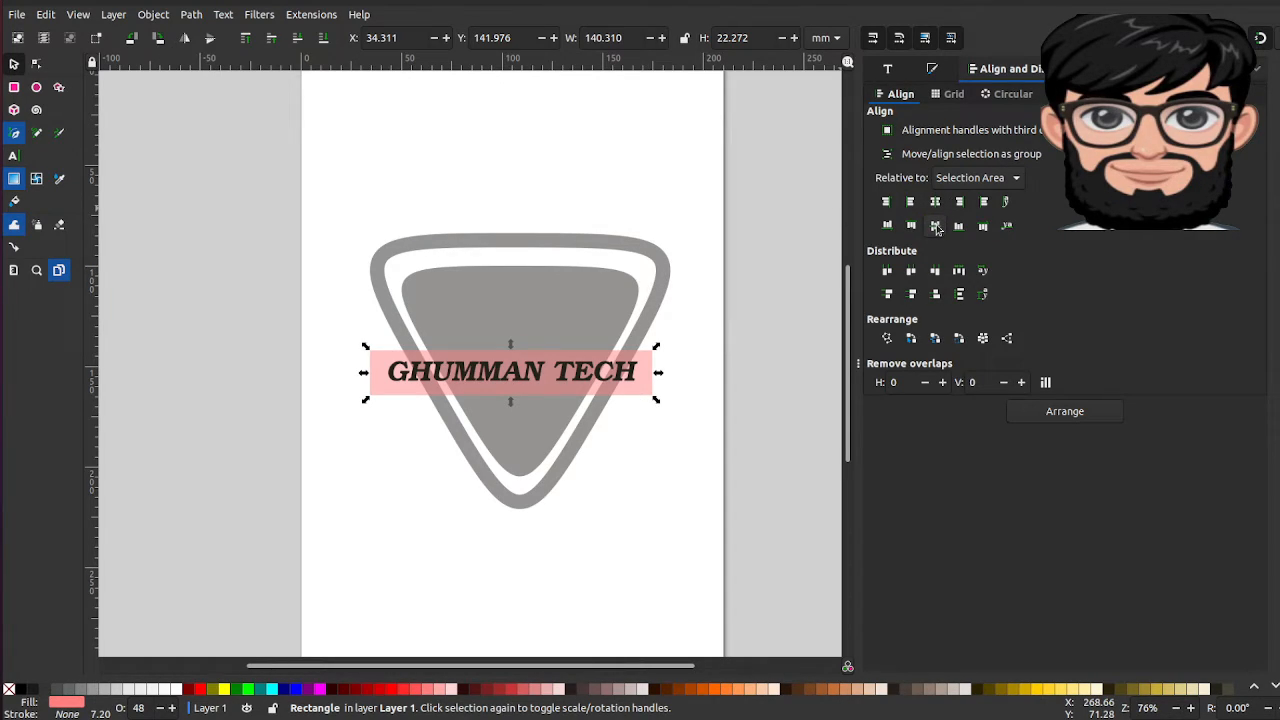
left_click(663, 560)
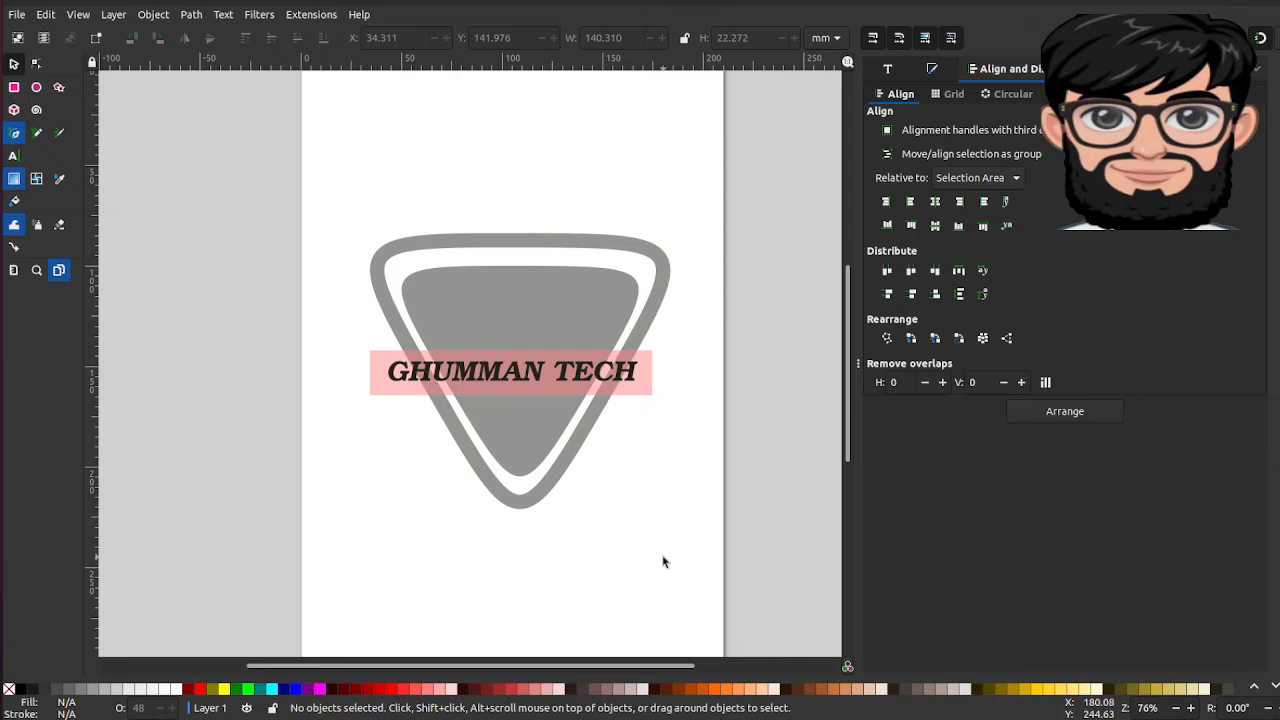
- Duplicate the pink rectangle and subtract the copy from the inner filled triangle with Difference
left_click(645, 357)
right_click(646, 359)
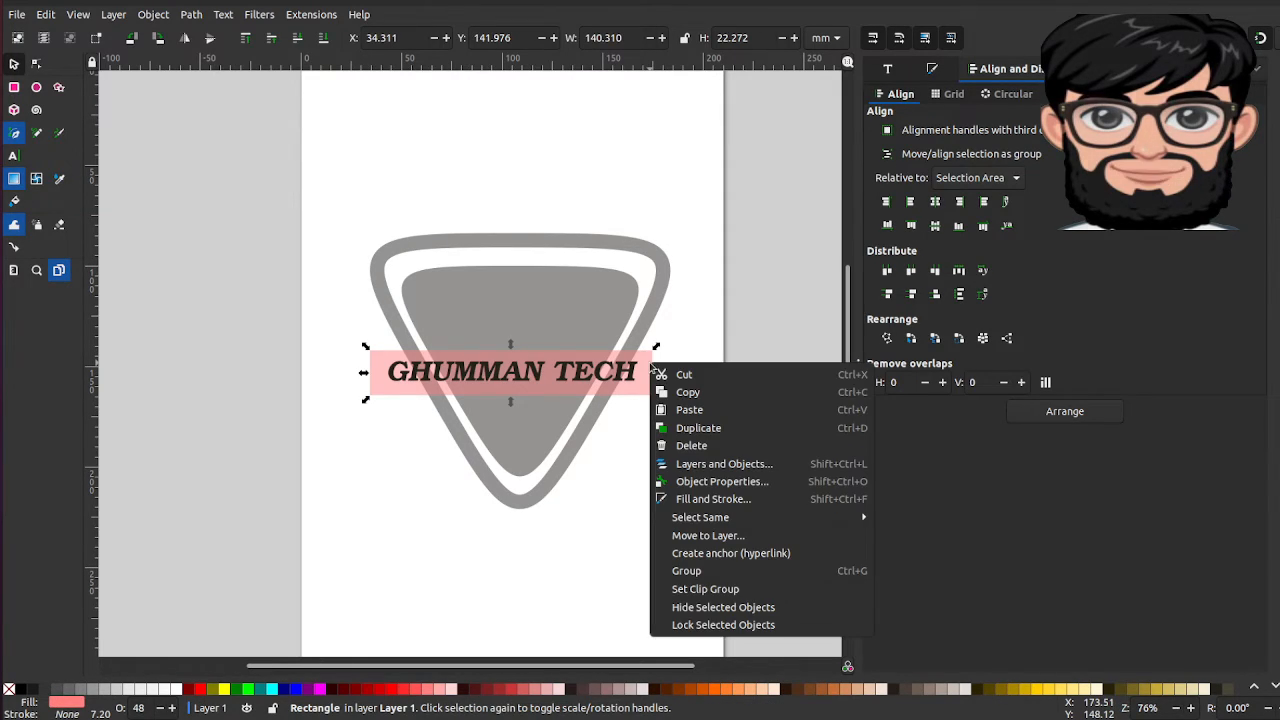
left_click(683, 429)
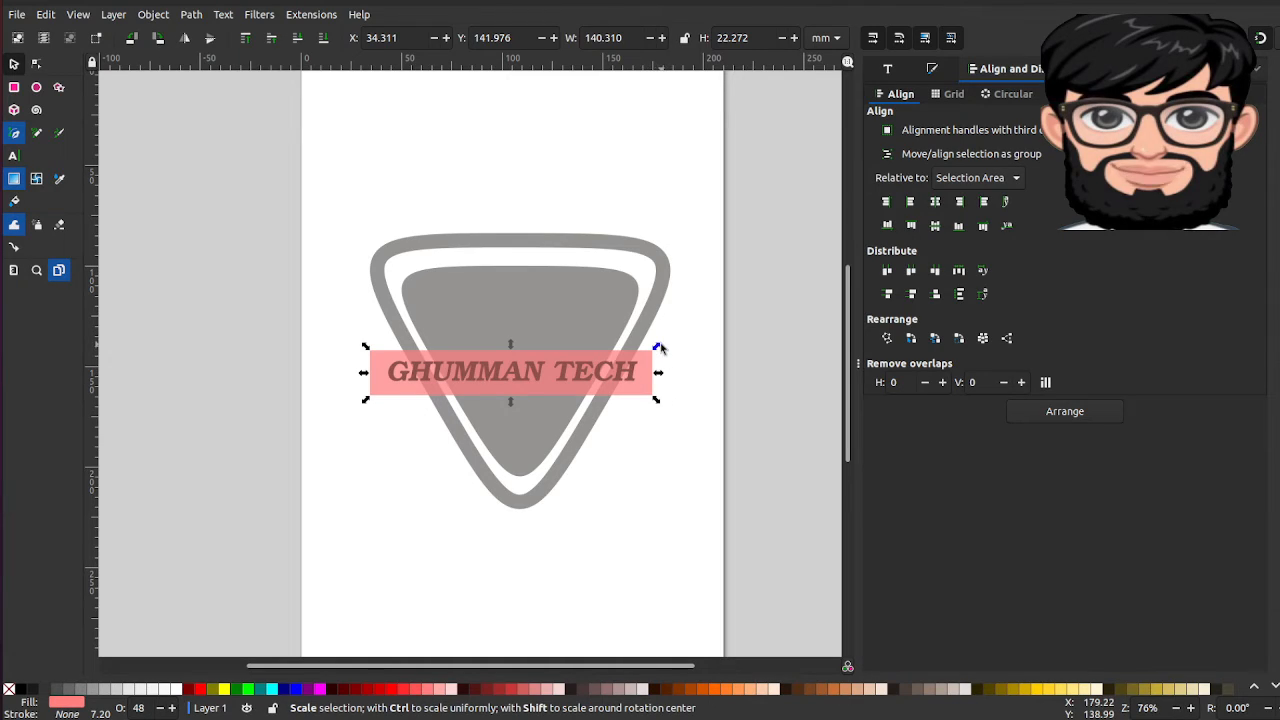
key("shift")
left_click(564, 288, "shift")
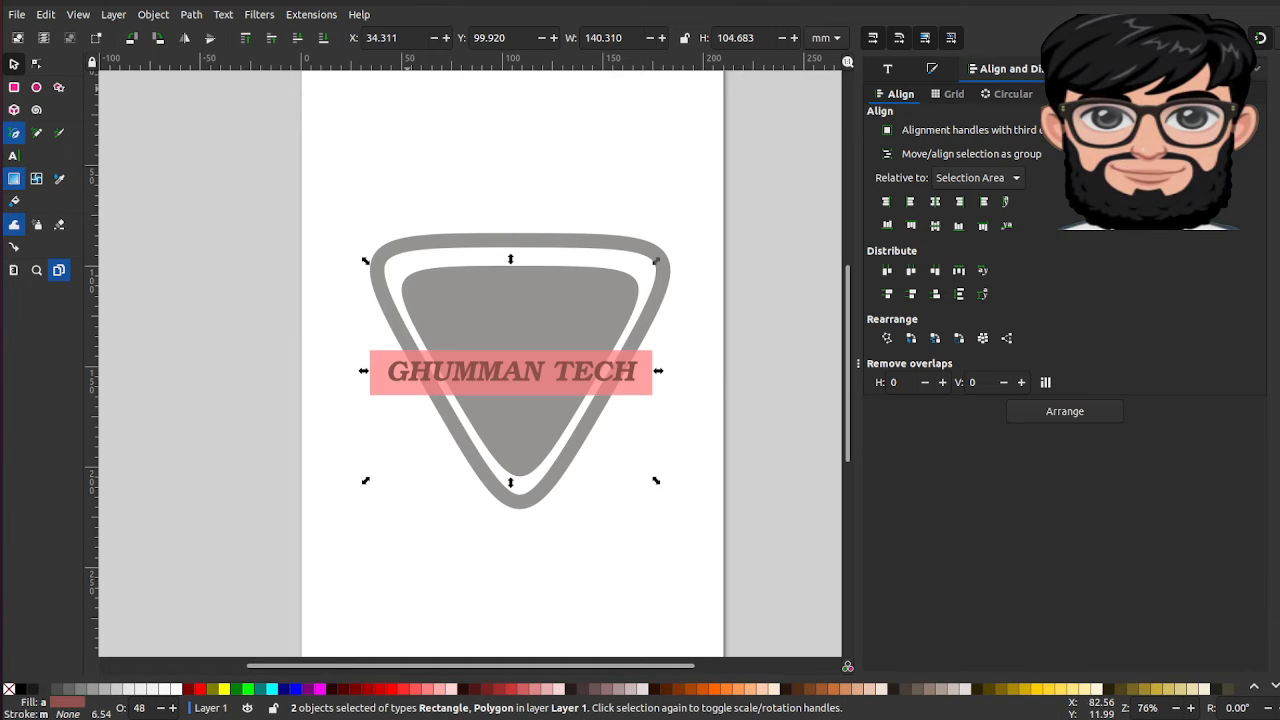
left_click(191, 15)
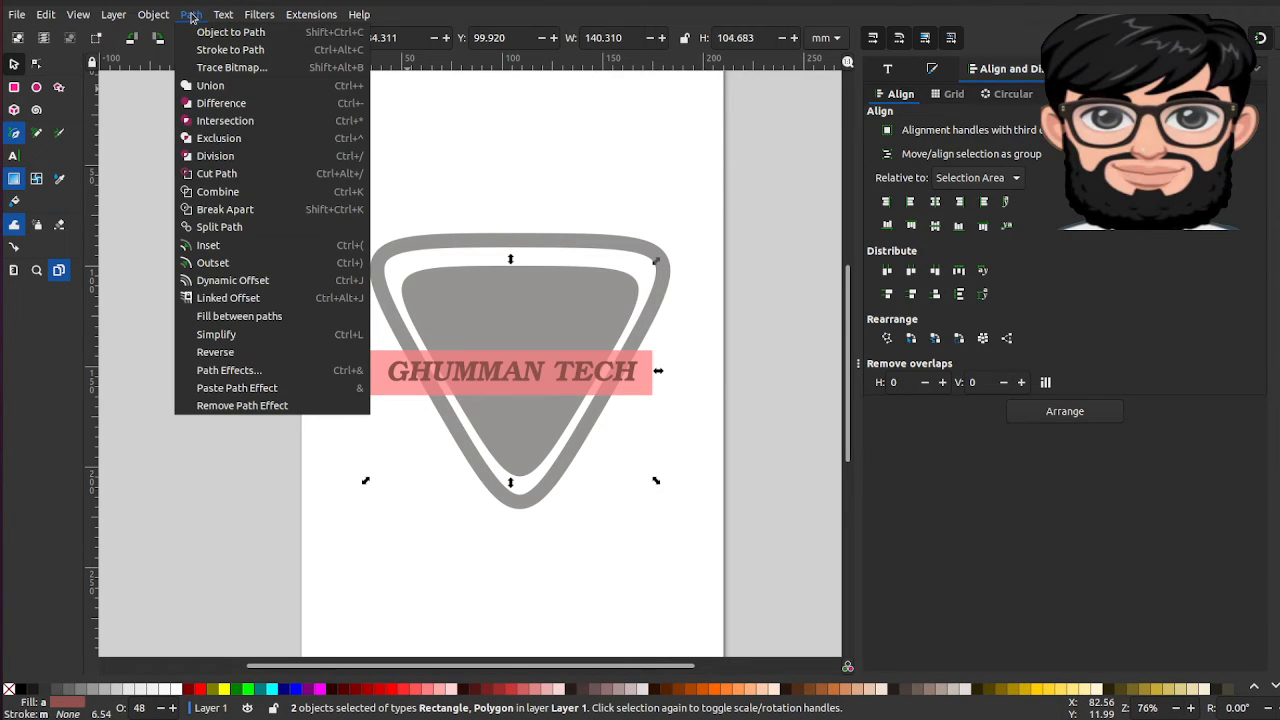
left_click(222, 103)
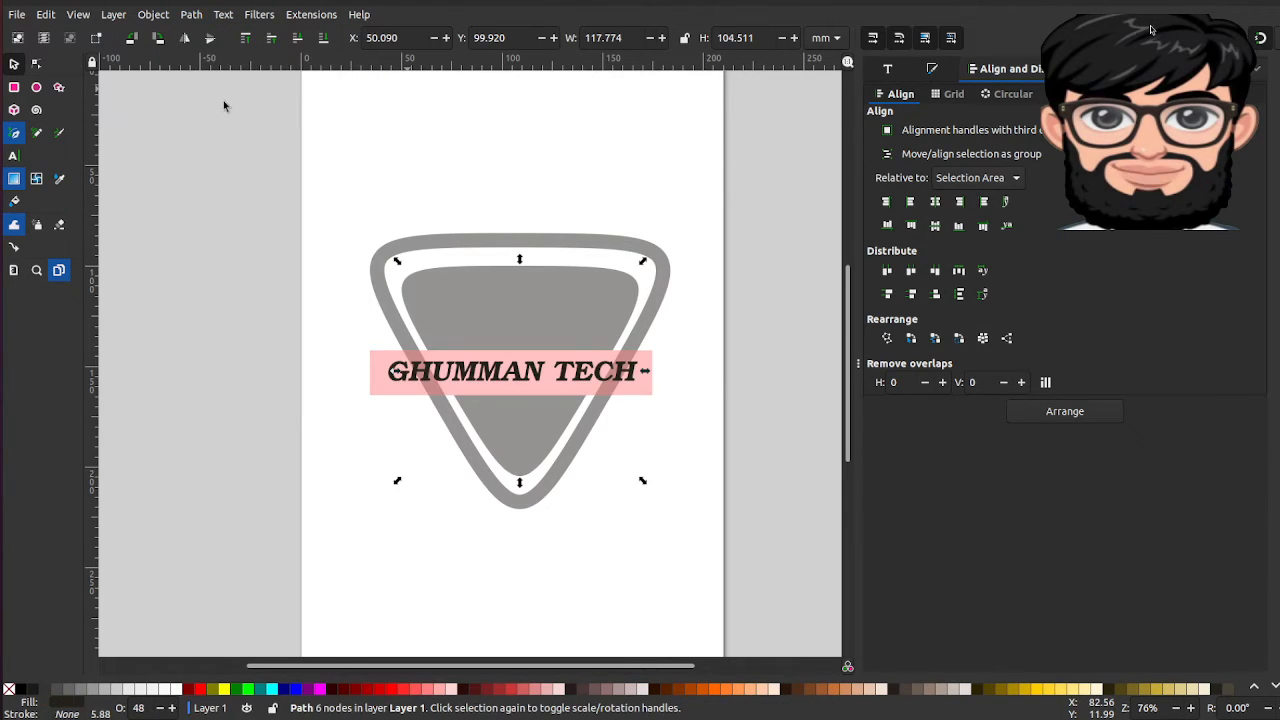
- Subtract the remaining pink rectangle from the outer triangle outline with Difference
left_click(648, 370)
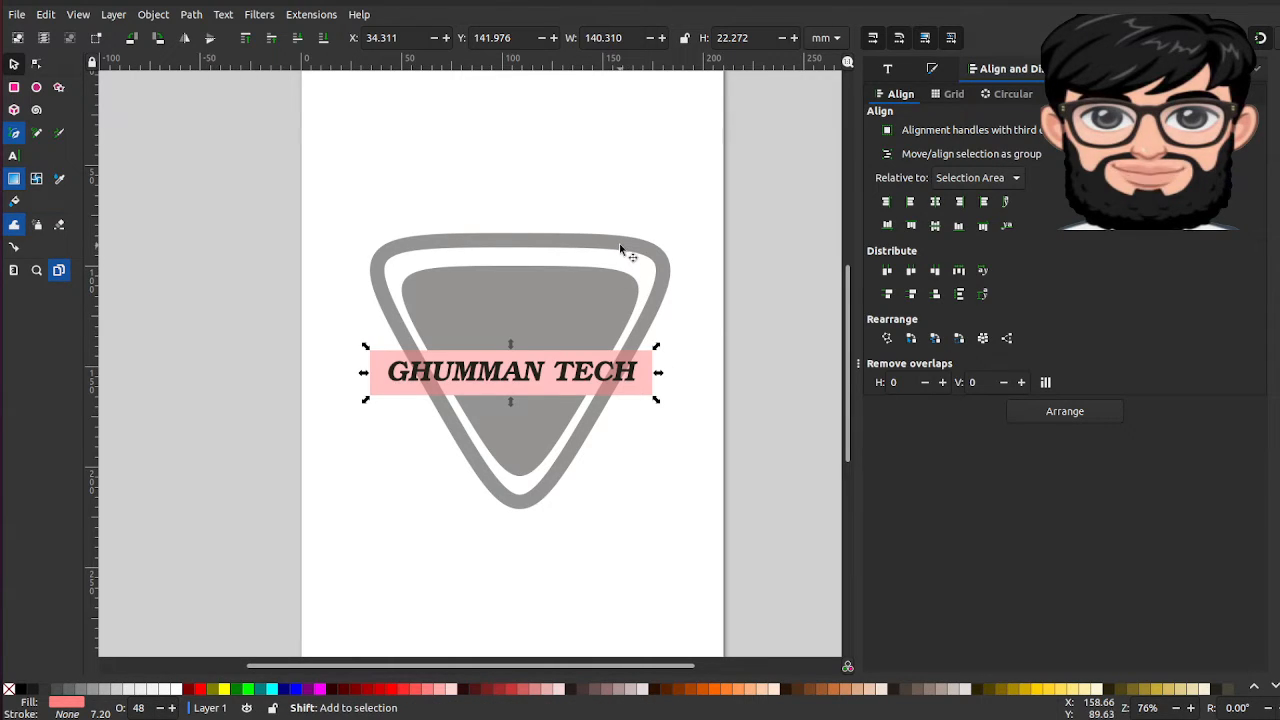
left_click(620, 248, "shift")
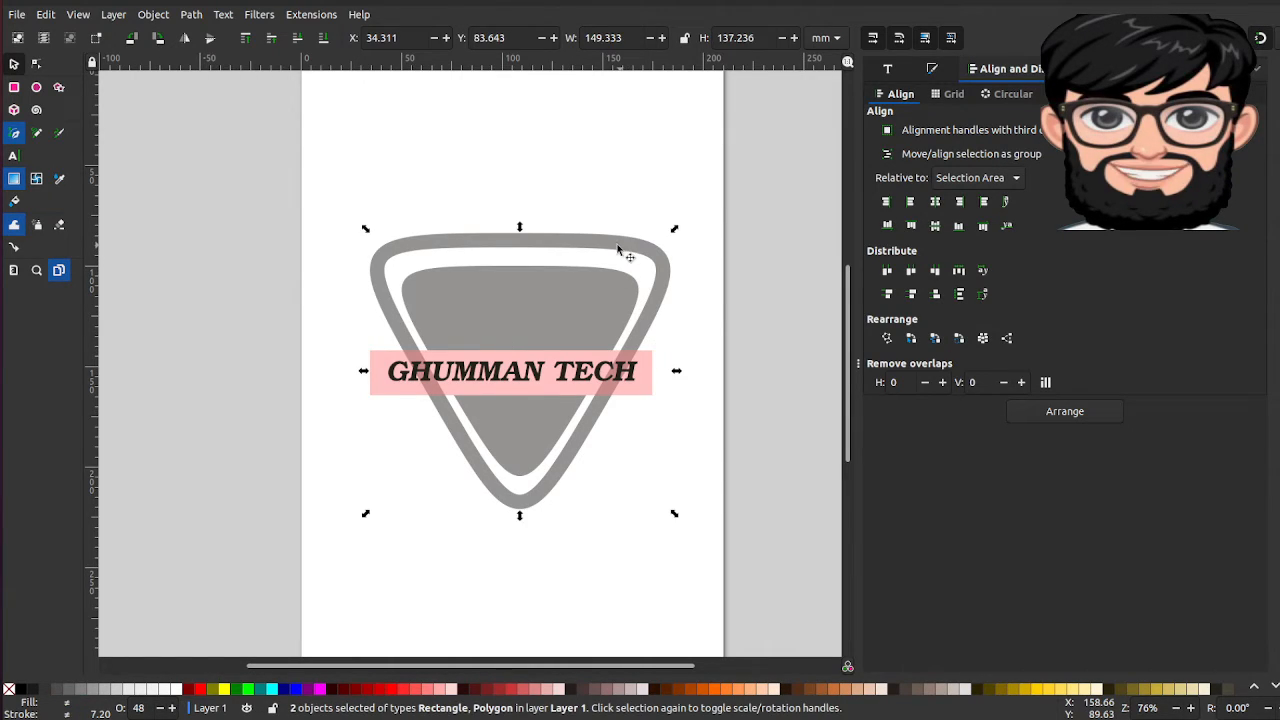
left_click(191, 14)
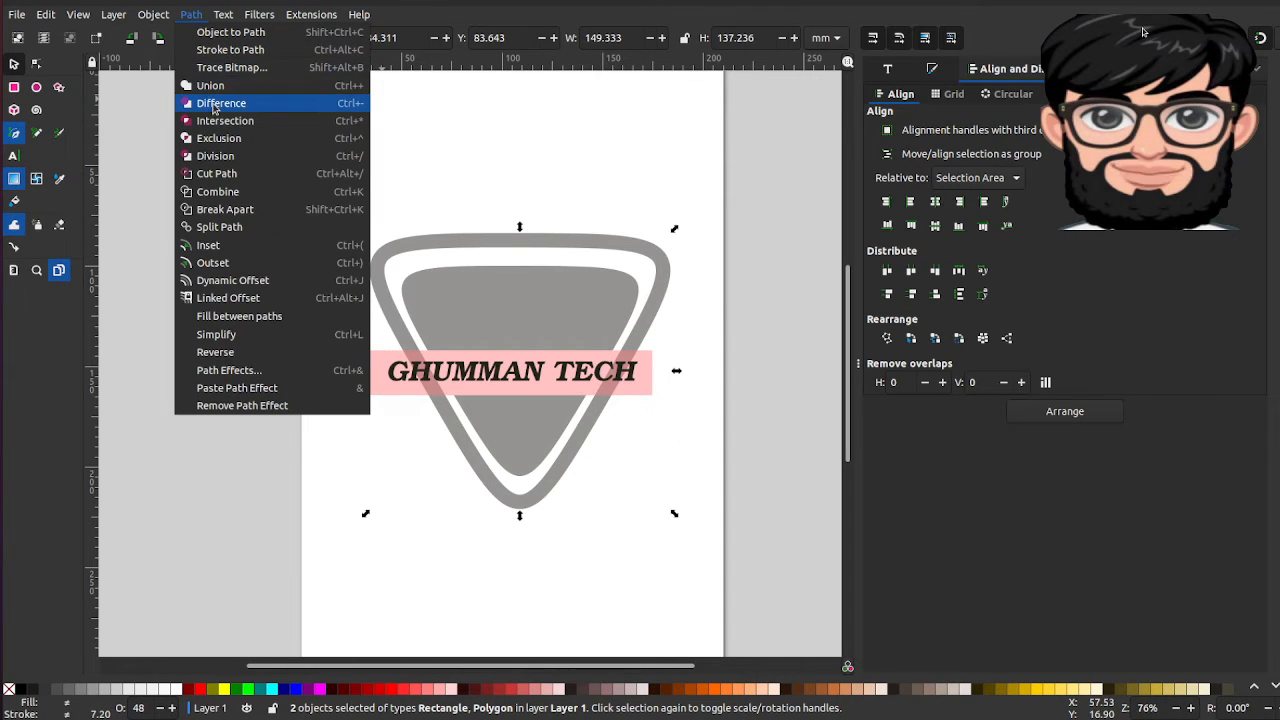
left_click(216, 103)
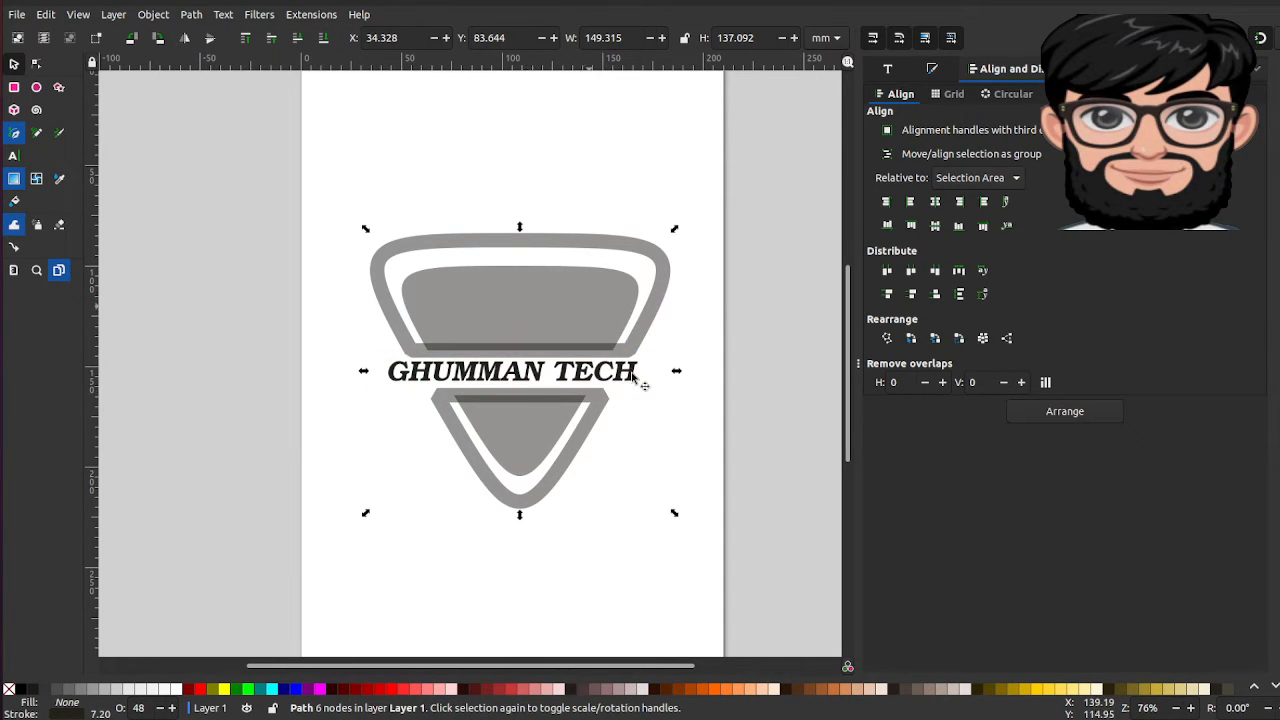
left_click(690, 562)
- Set the opacity of the text and both cut triangles to 100%
key("ctrl+a")
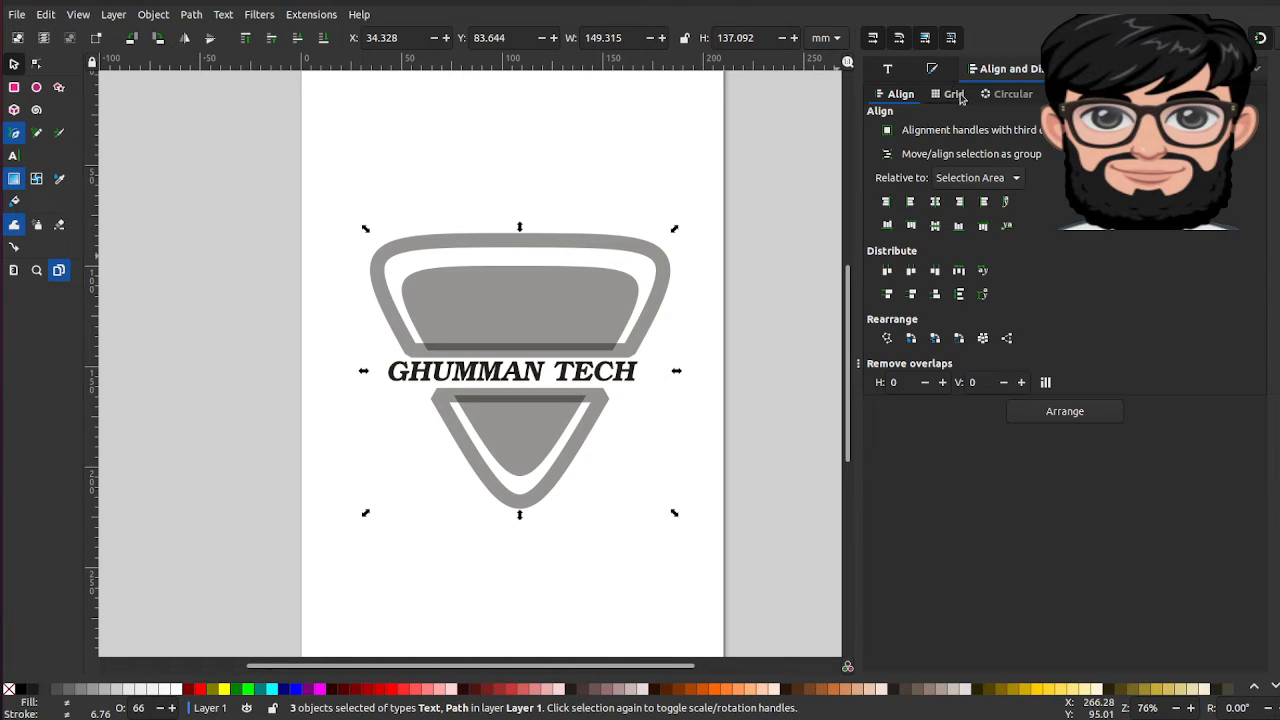
left_click(931, 70)
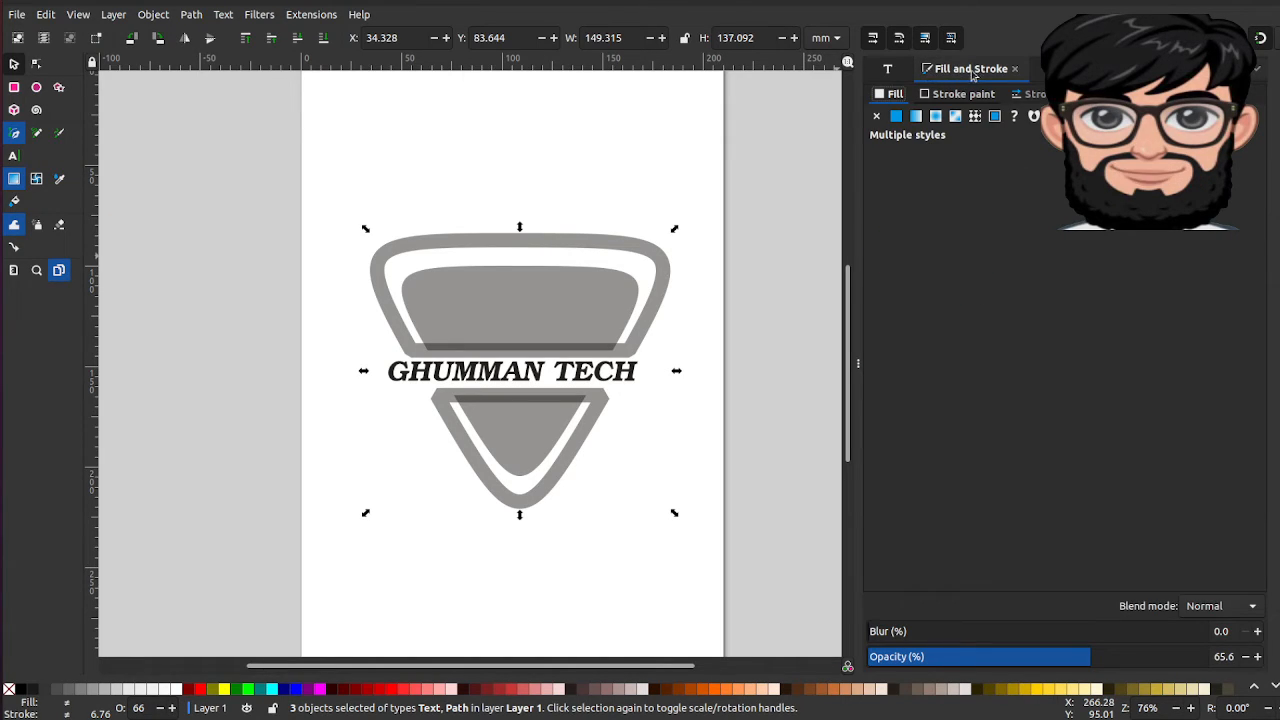
left_click_drag(1073, 659, 1220, 657)
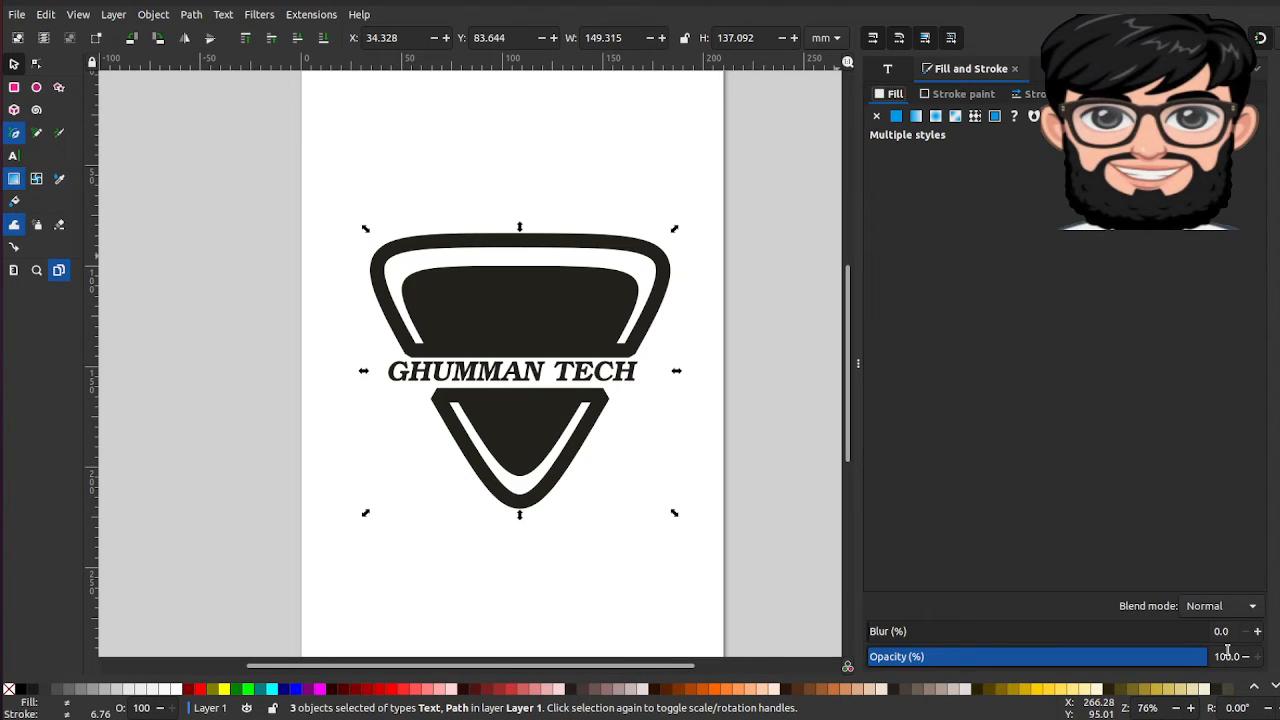
left_click(531, 150)
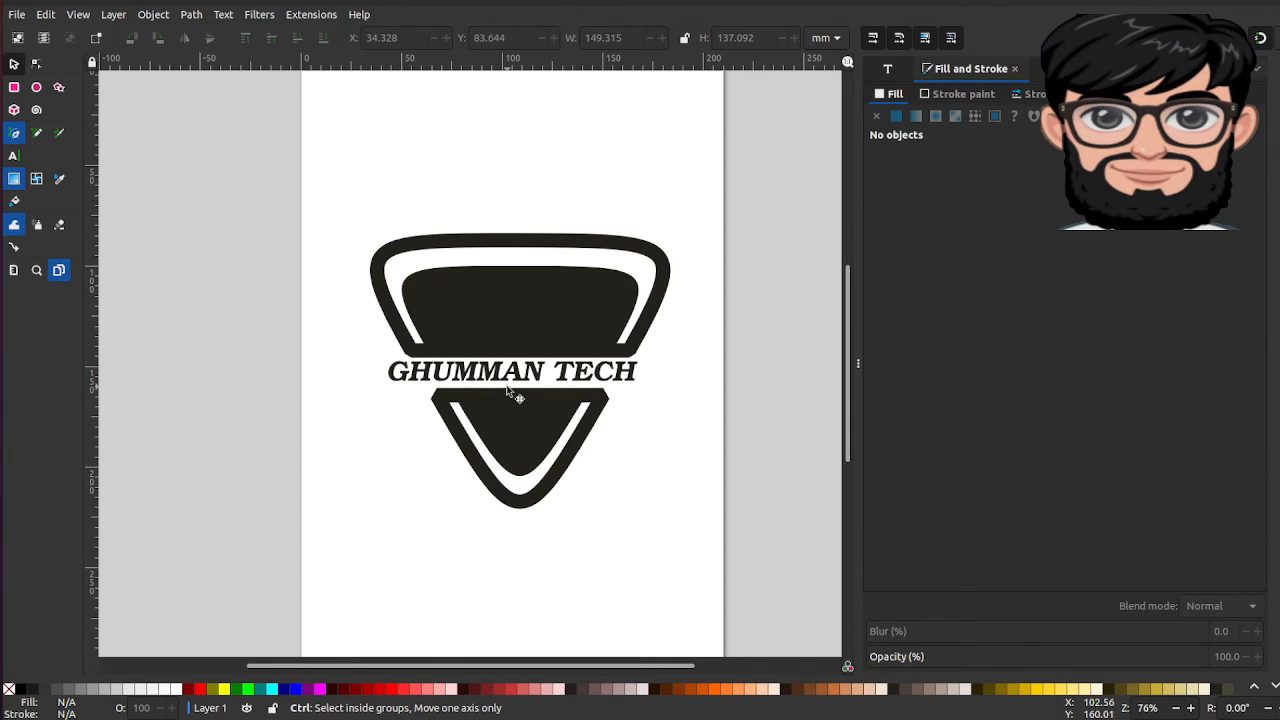
- Try to fill the text and both cut triangles at once with Green (#008000)
key("ctrl+a")
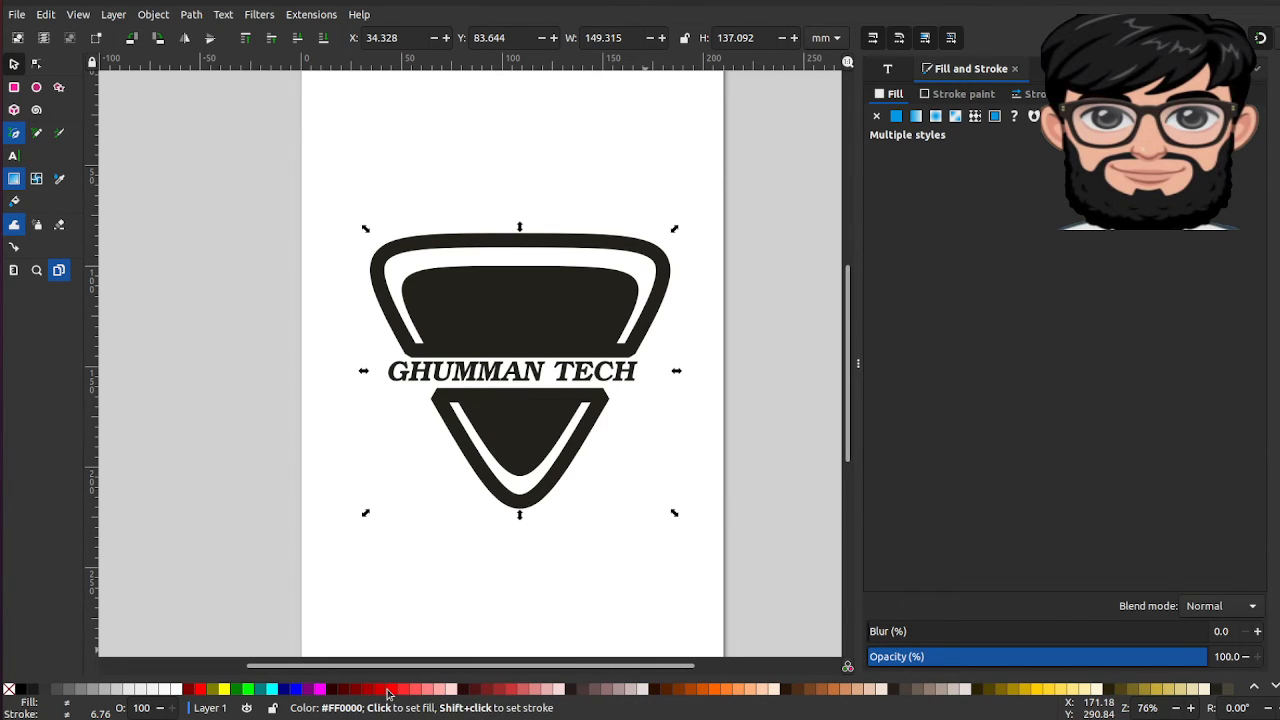
left_click(233, 690)
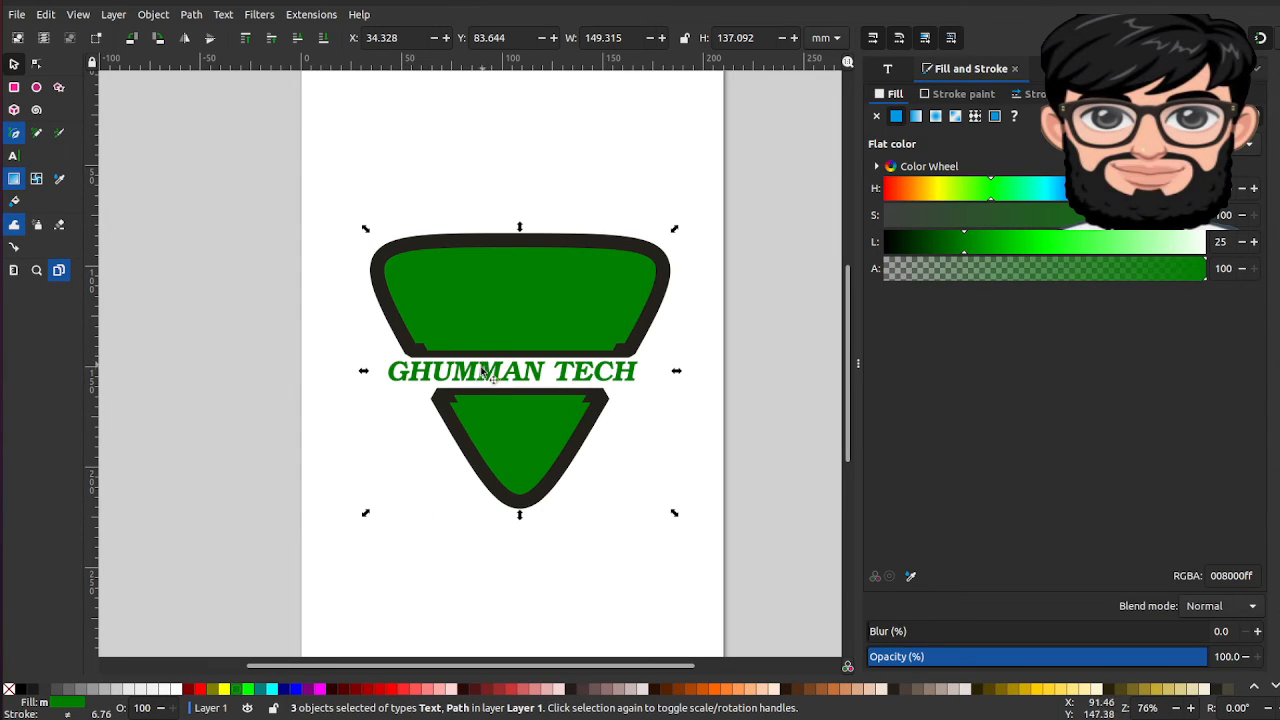
key("ctrl+z")
left_click(551, 293)
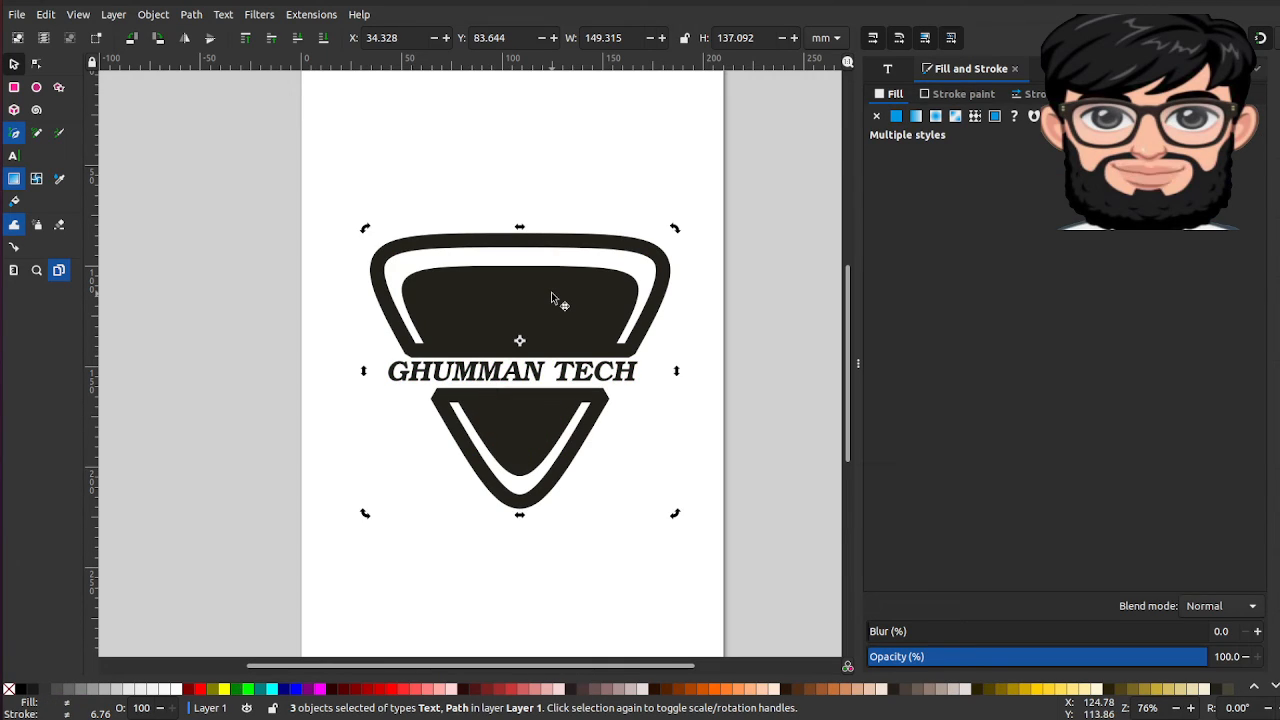
left_click(594, 608)
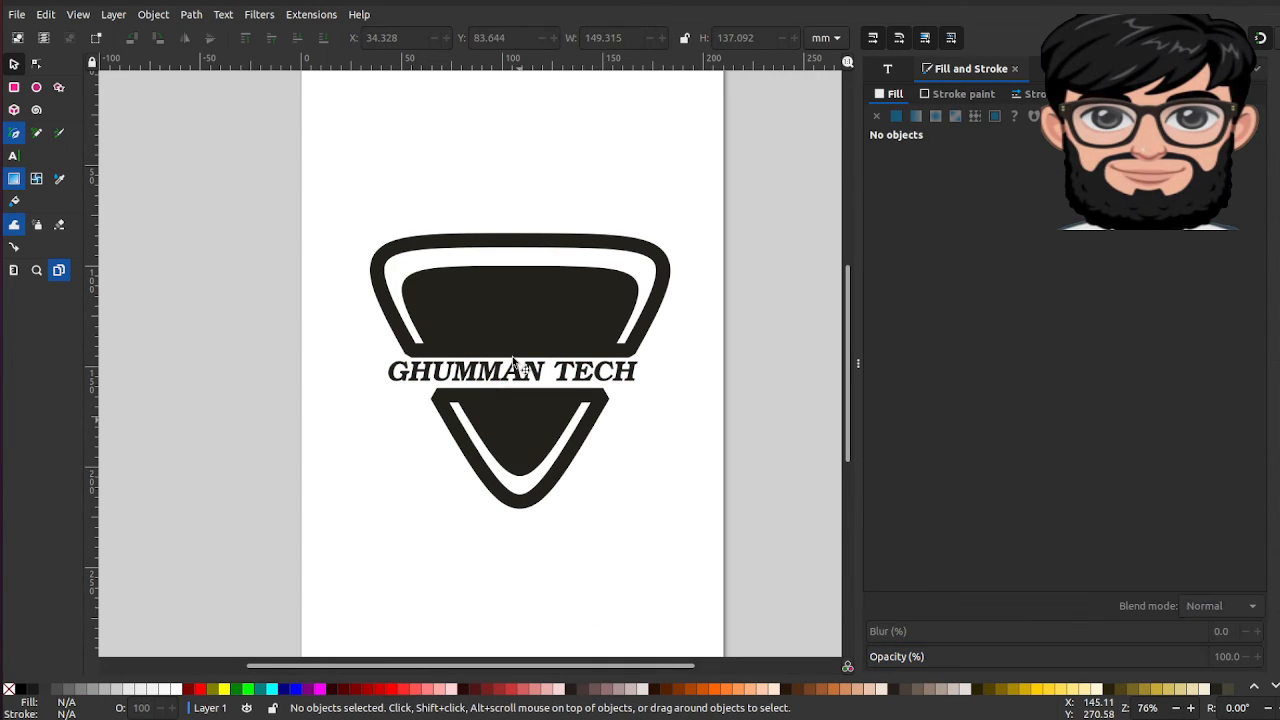
- Fill the inner cut triangle with Green (#008000) and set the outer triangle's stroke to the same green
left_click(503, 330)
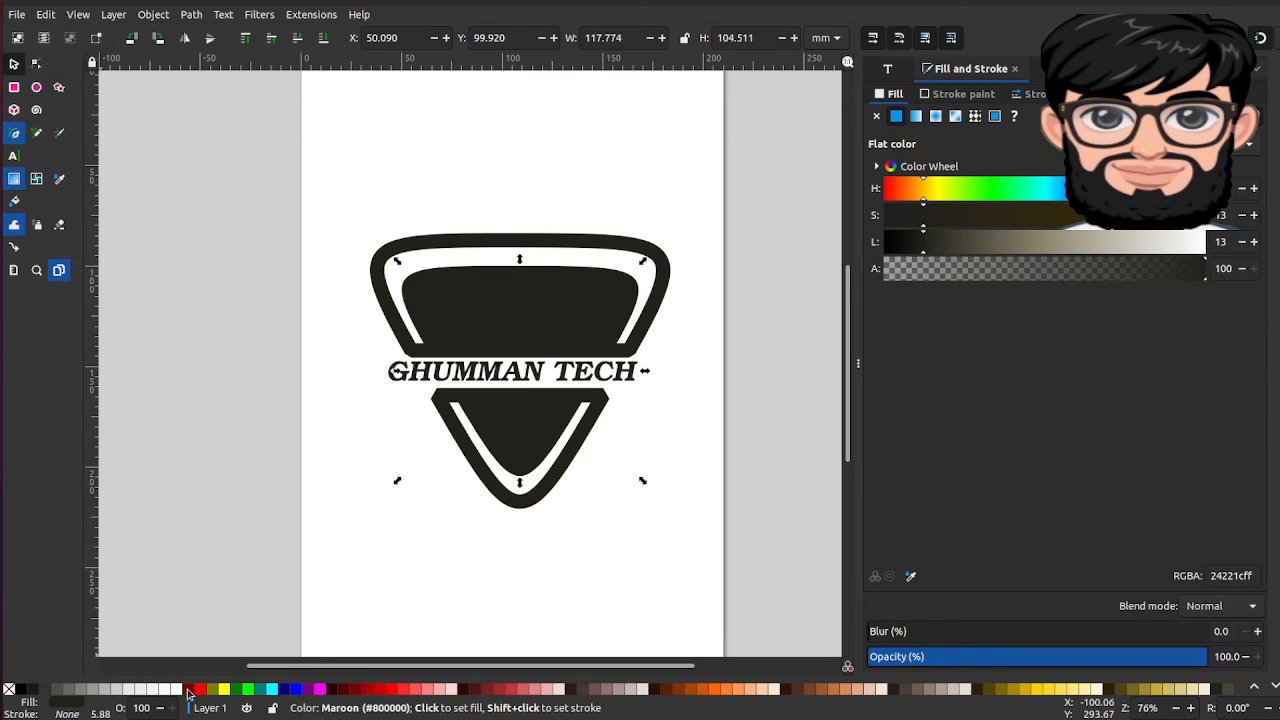
left_click(245, 689)
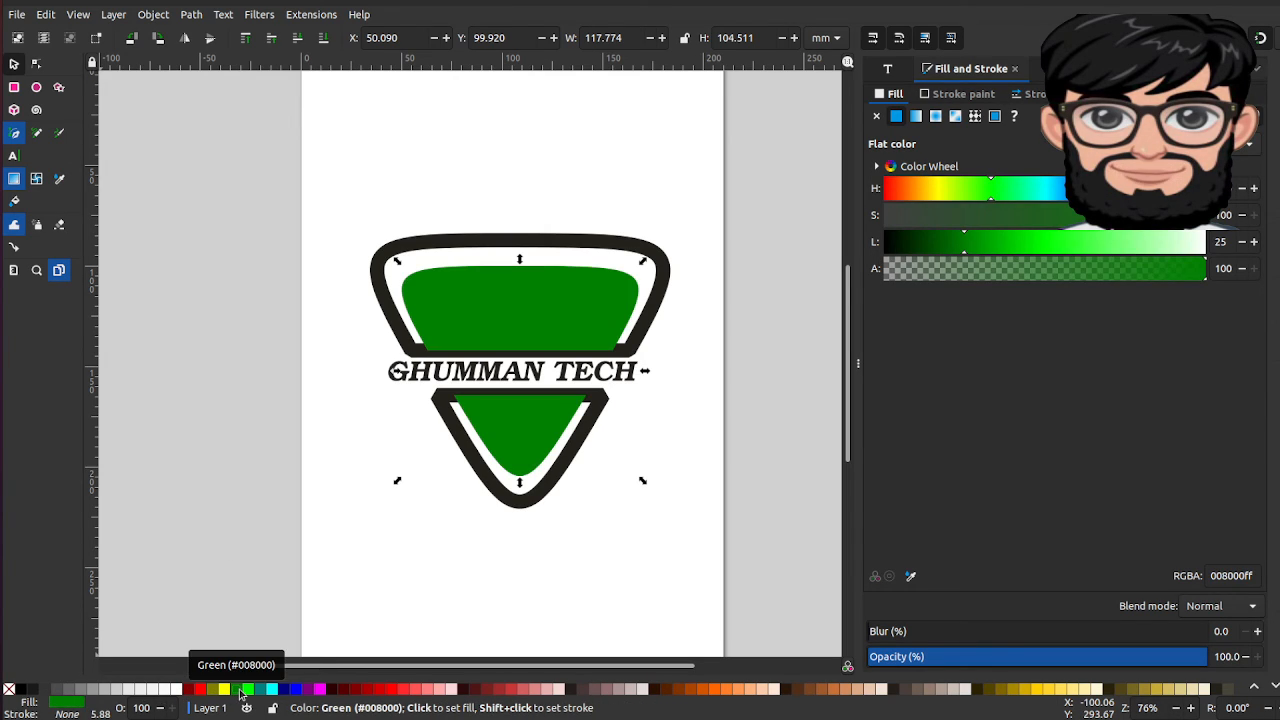
left_click(388, 250)
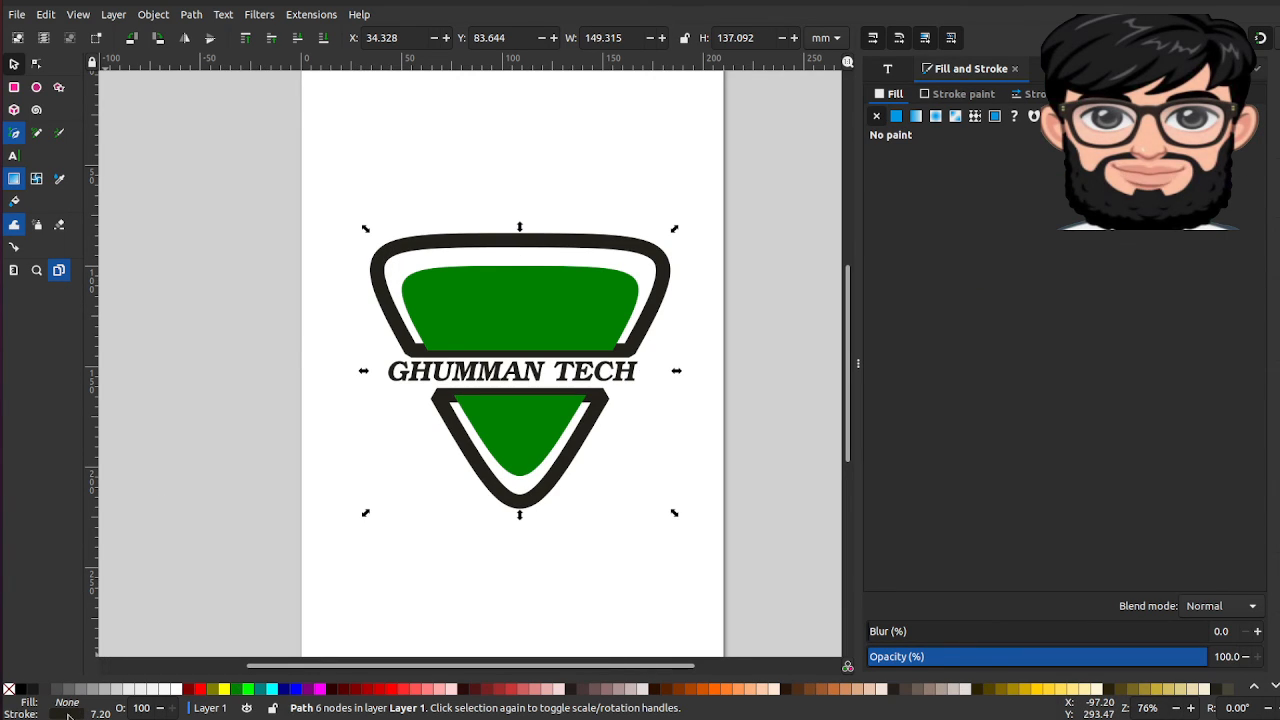
key("shift")
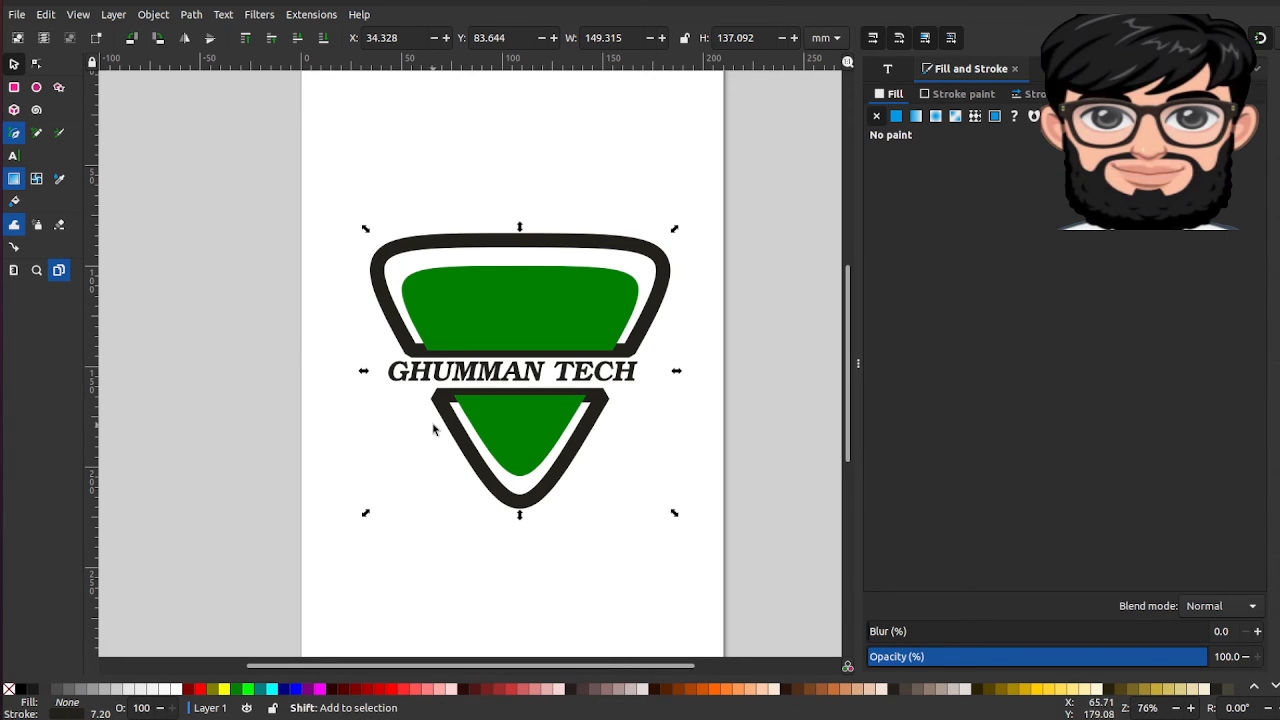
left_click(238, 690, "shift")
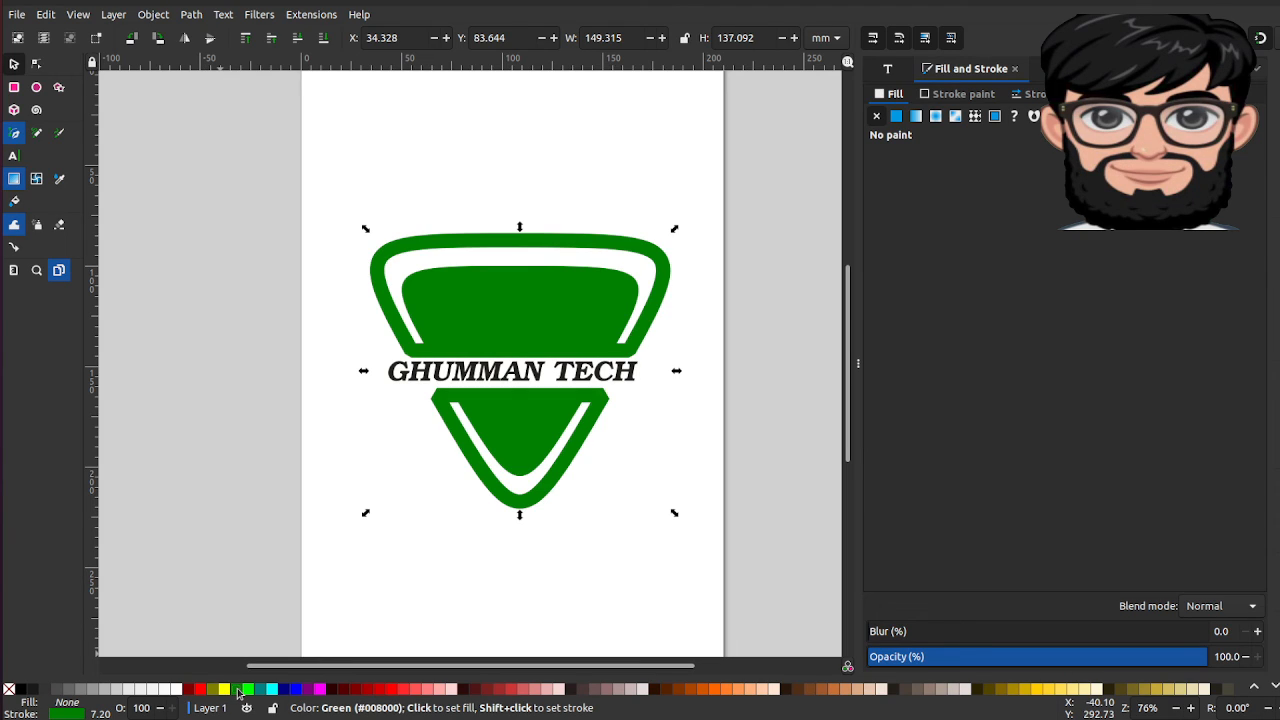
- Fill the "GHUMMAN TECH" text with Green (#008000) and deselect it
left_click(587, 377)
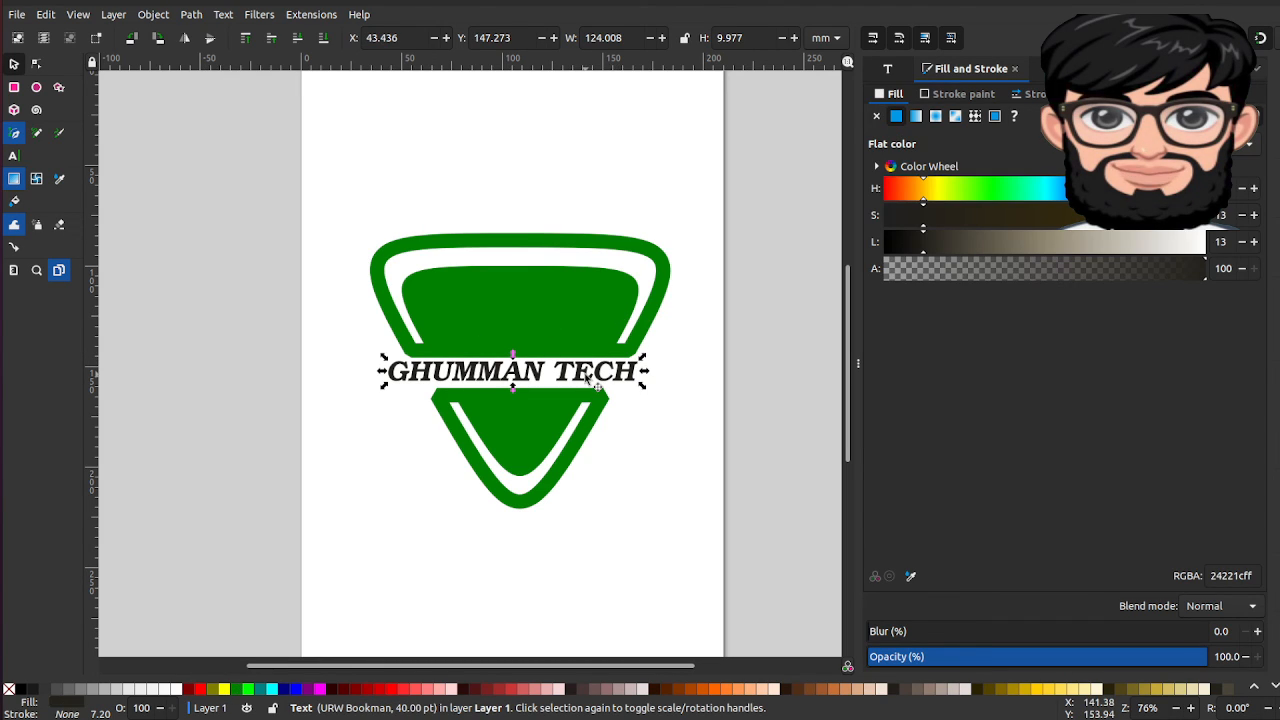
left_click(238, 690)
left_click(529, 603)
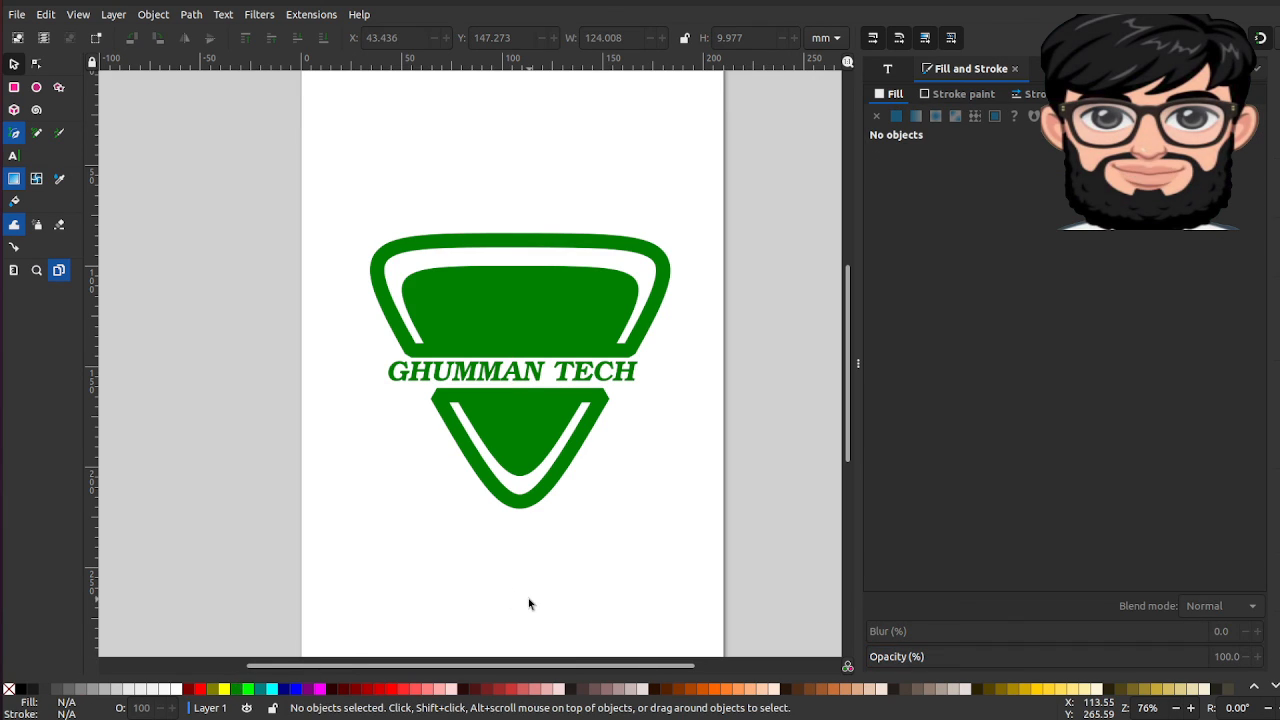